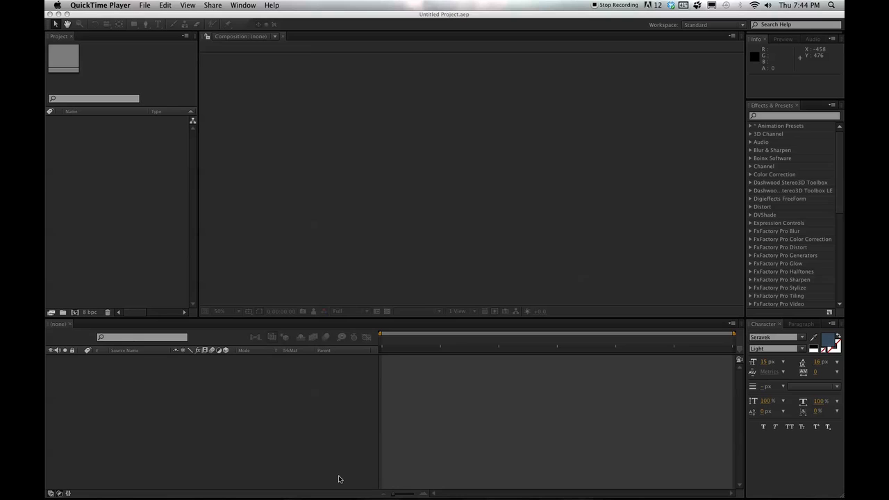
Step: Switch to Safari to view the "Berkshop: Build-up test in After Effects" video on Vimeo, and return to After Effects
{"action": "mouse_move", "coordinate": [278, 497]}
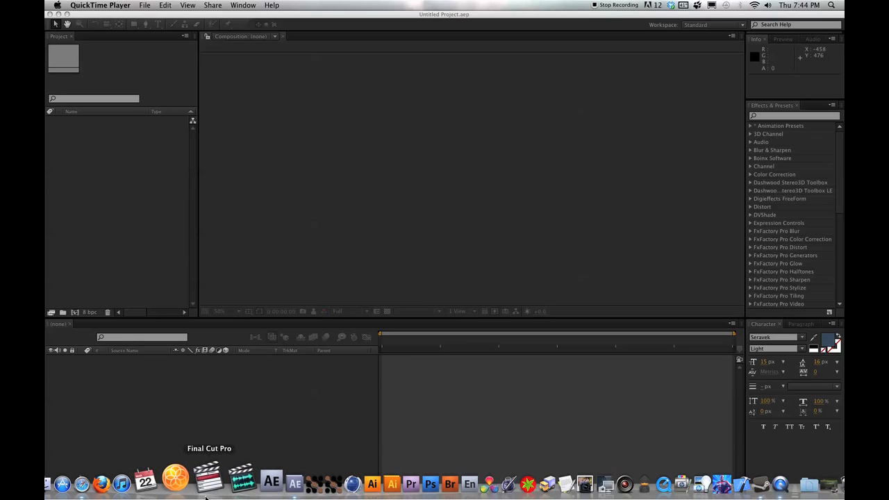
{"action": "left_click", "coordinate": [109, 479]}
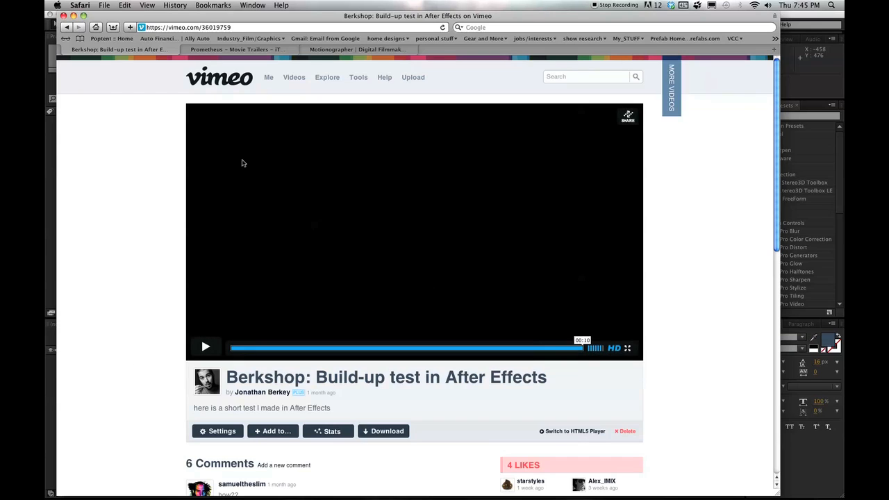
{"action": "left_click", "coordinate": [50, 146]}
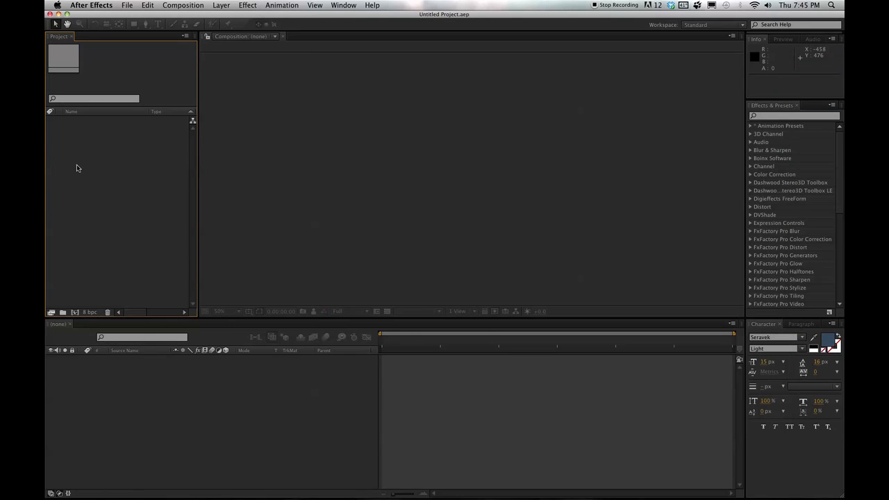
Step: Create a new composition with the HDTV 1080 29.97 preset, 1920 x 1080 px, with a 10-second duration
{"action": "left_click", "coordinate": [186, 6]}
{"action": "left_click", "coordinate": [191, 18]}
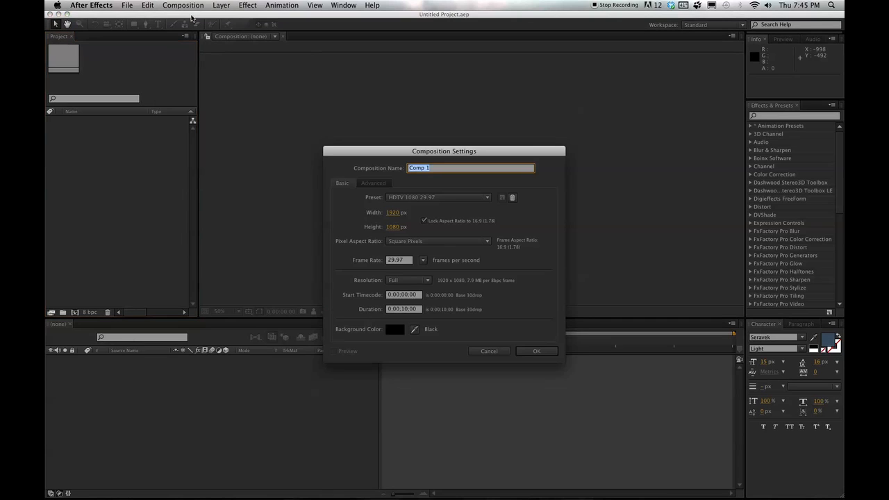
{"action": "left_click", "coordinate": [536, 351]}
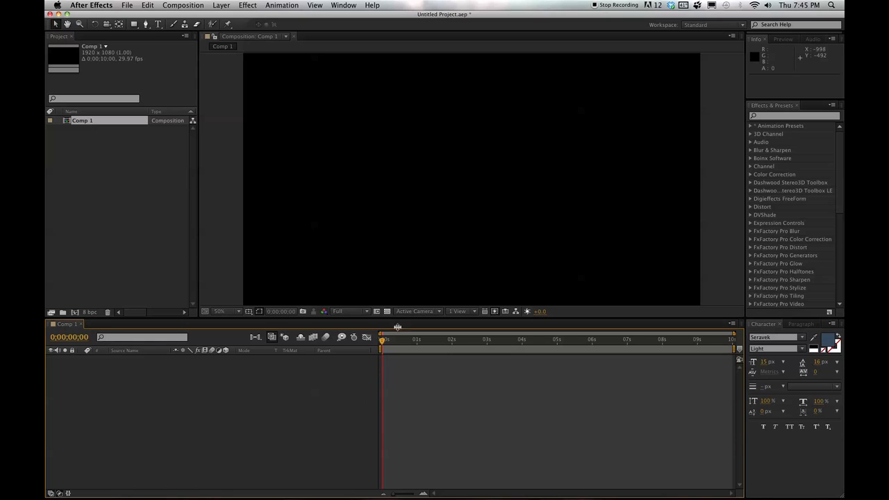
Step: Add a white solid layer of 1920 x 1080 px to the composition
{"action": "left_click", "coordinate": [221, 6]}
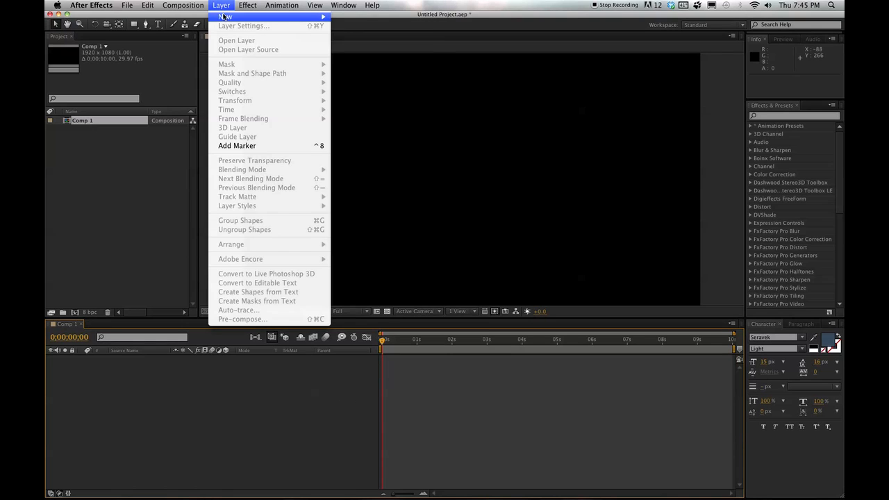
{"action": "mouse_move", "coordinate": [303, 18]}
{"action": "left_click", "coordinate": [366, 31]}
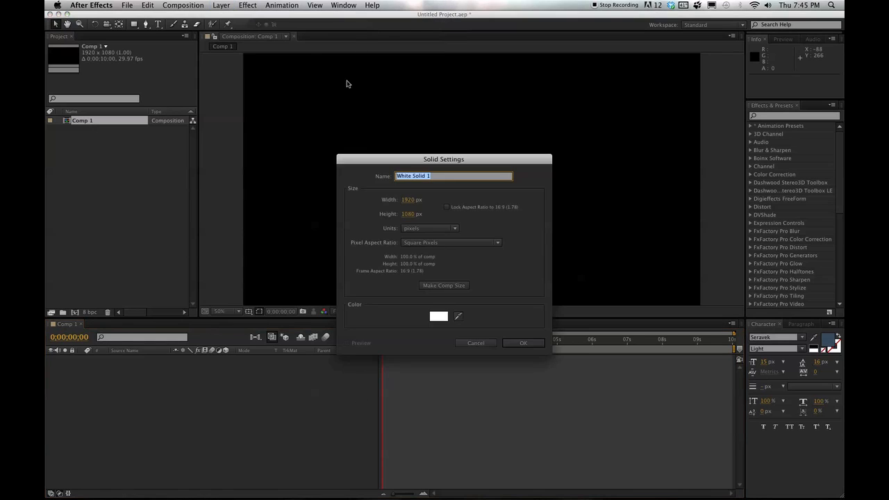
{"action": "left_click", "coordinate": [534, 347]}
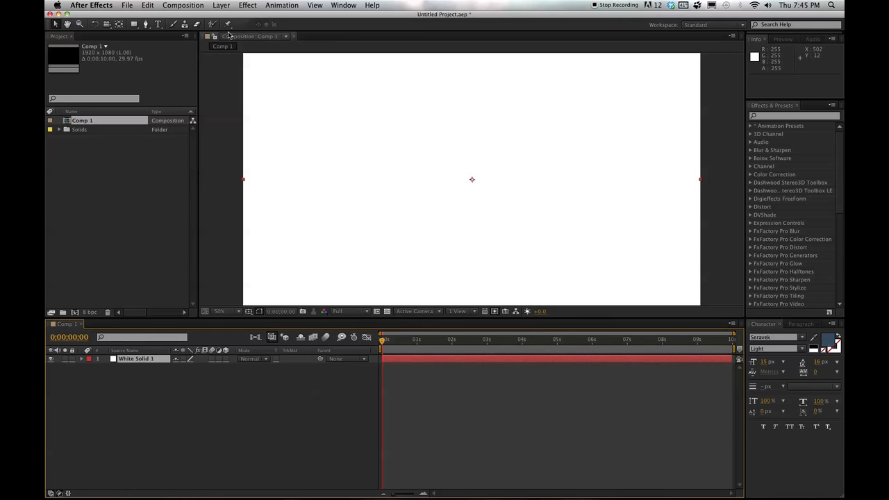
Step: Draw an upright rectangular mask about 544 x 904 px near the centre of the white solid
{"action": "left_click", "coordinate": [136, 25]}
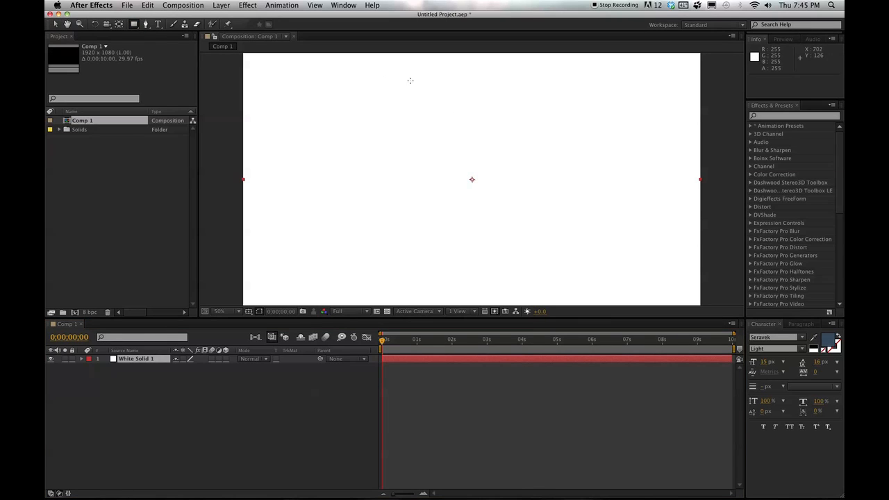
{"action": "left_click_drag", "start_coordinate": [400, 73], "coordinate": [532, 286]}
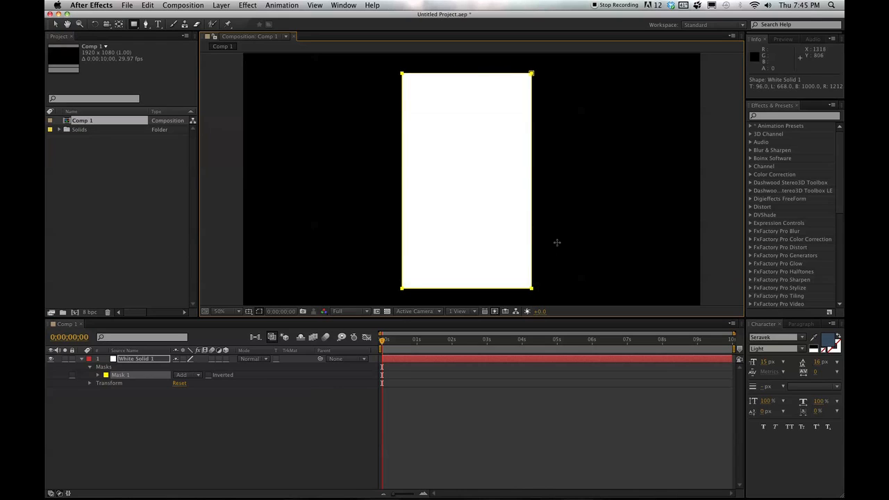
{"action": "left_click", "coordinate": [56, 23]}
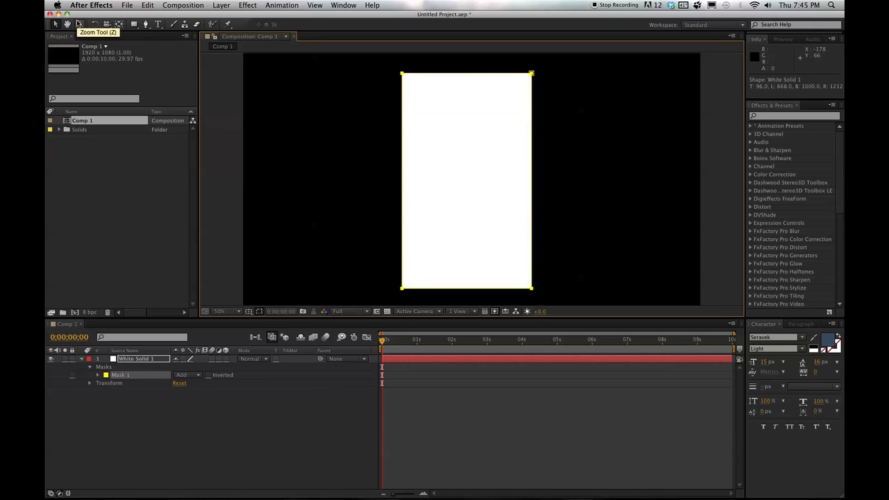
Step: Pre-compose the masked solid as "Side 1", moving all attributes into the new composition
{"action": "left_click", "coordinate": [221, 5]}
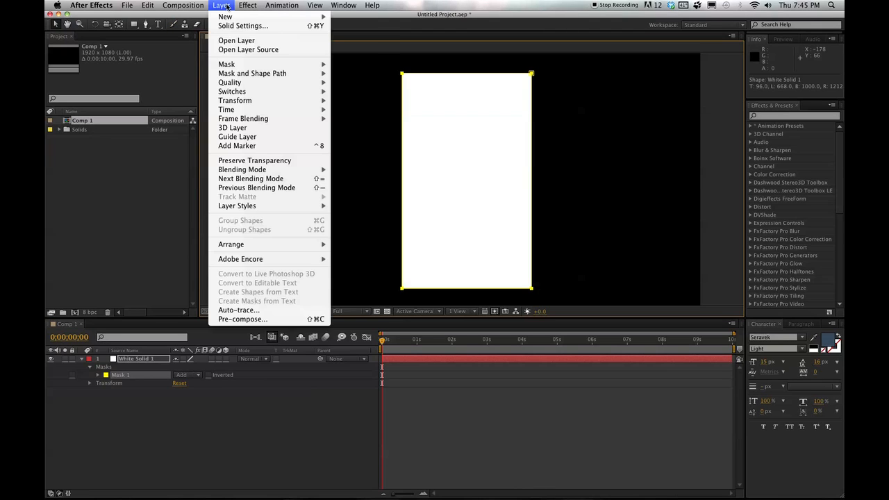
{"action": "left_click", "coordinate": [251, 319]}
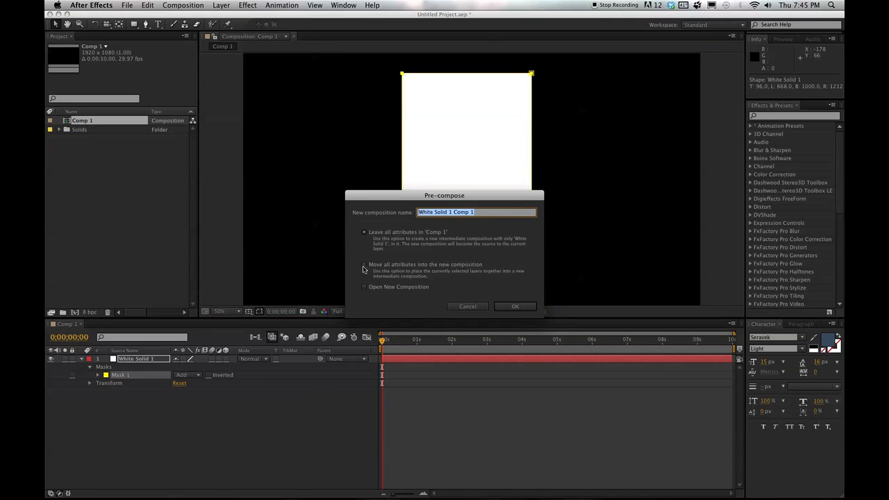
{"action": "left_click", "coordinate": [364, 266]}
{"action": "left_click", "coordinate": [485, 216]}
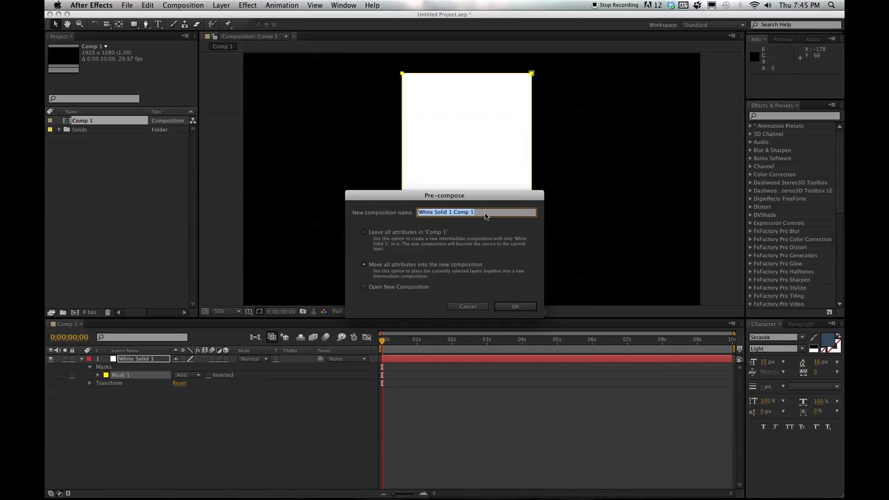
{"action": "type", "text": "S"}
{"action": "key", "text": "Return"}
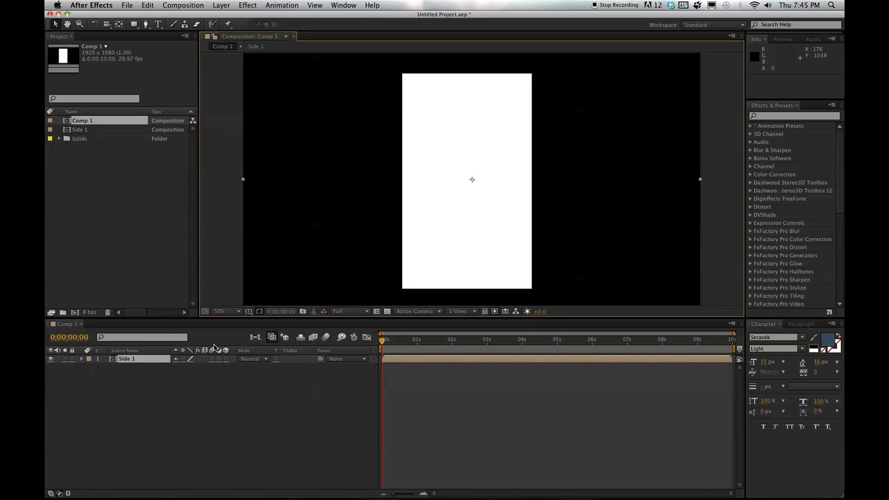
Step: Duplicate the Side 1 layer and rename the copy "Side 2"
{"action": "key", "text": "super+d"}
{"action": "left_click", "coordinate": [146, 361]}
{"action": "key", "text": "Return"}
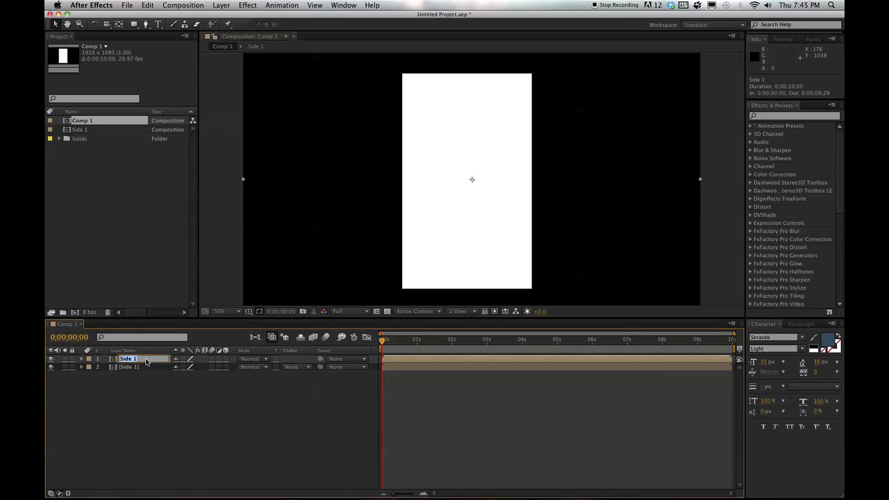
{"action": "left_click", "coordinate": [146, 359]}
{"action": "type", "text": "2"}
{"action": "left_click", "coordinate": [157, 422]}
Step: Make both side layers 3D and add a two-node camera with the 50mm preset
{"action": "left_click_drag", "start_coordinate": [226, 358], "coordinate": [226, 368]}
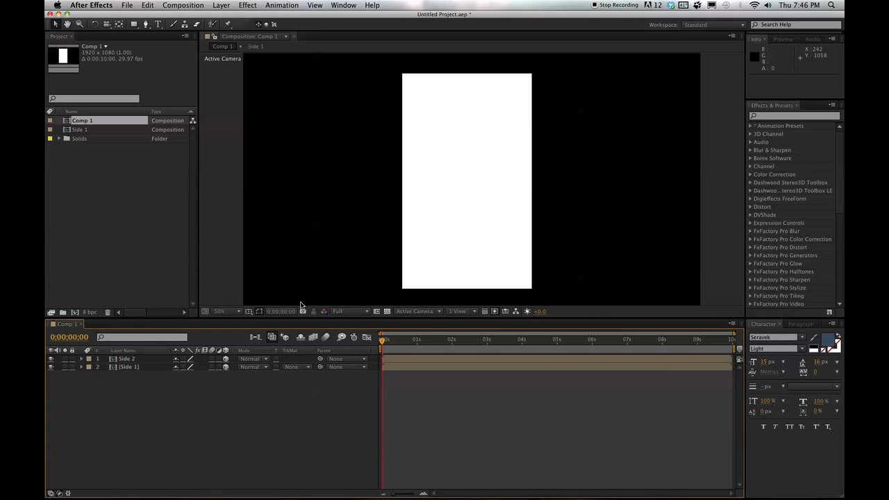
{"action": "left_click", "coordinate": [221, 6]}
{"action": "mouse_move", "coordinate": [229, 16]}
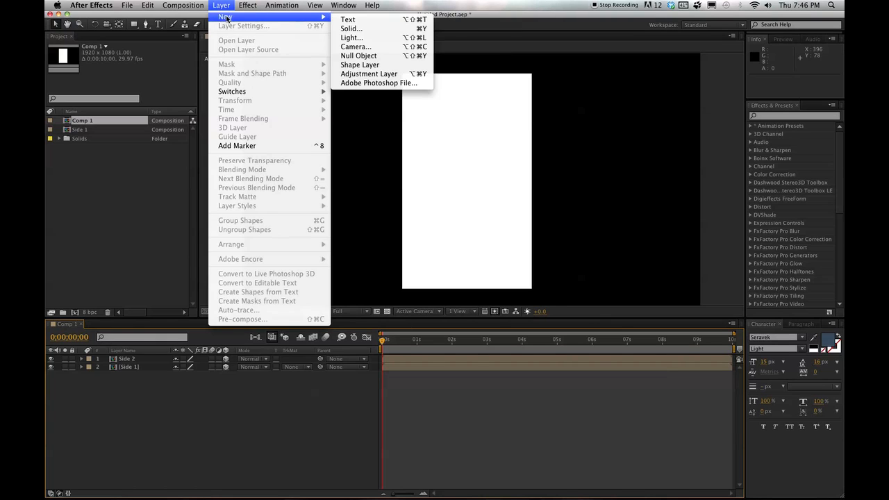
{"action": "left_click", "coordinate": [368, 47]}
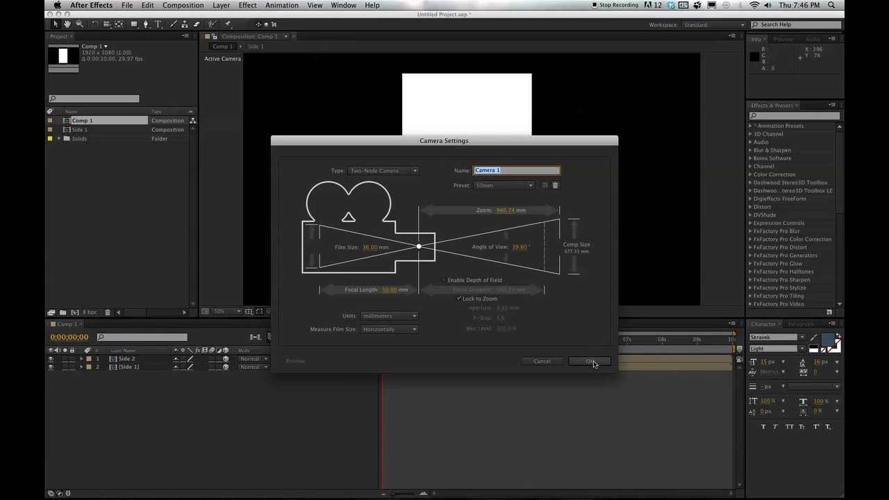
{"action": "left_click", "coordinate": [590, 361]}
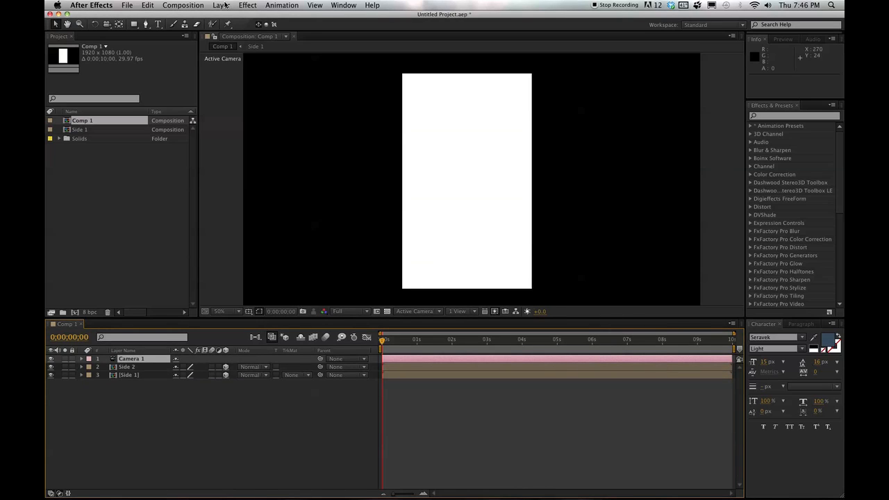
Step: Add a white spot light with 100% intensity, a 90° cone angle and 50% cone feather
{"action": "left_click", "coordinate": [221, 6]}
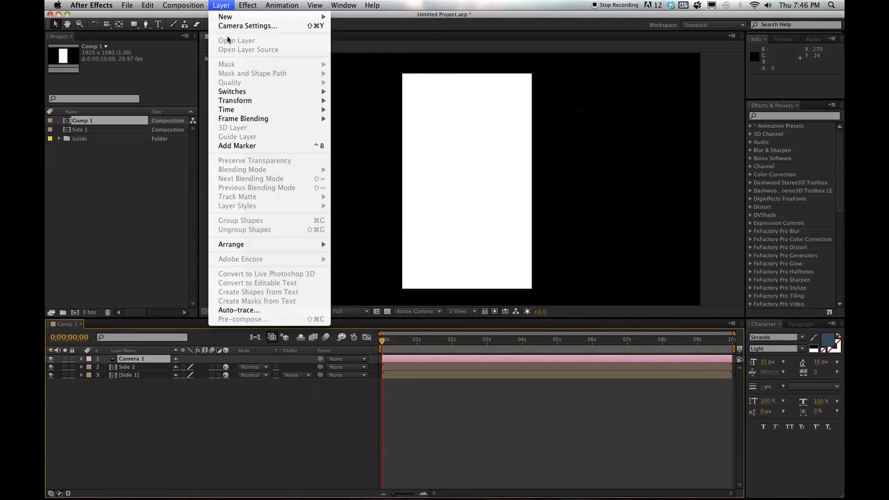
{"action": "mouse_move", "coordinate": [228, 16]}
{"action": "left_click", "coordinate": [351, 37]}
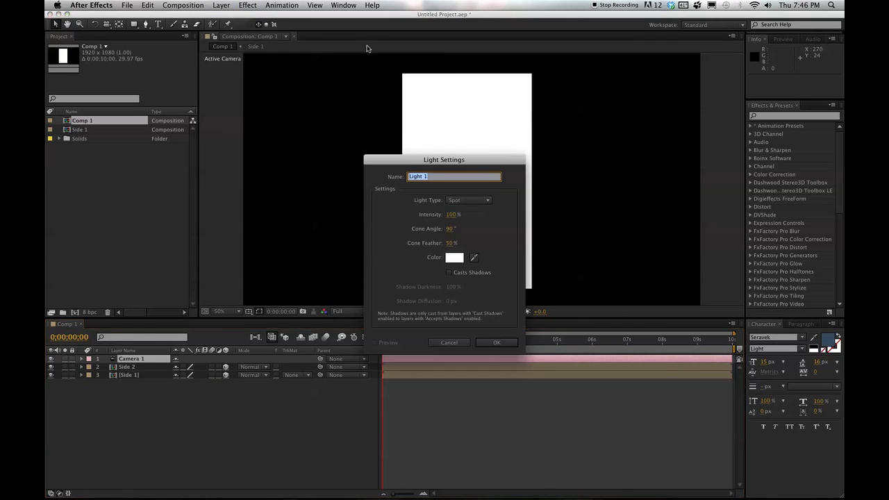
{"action": "left_click", "coordinate": [495, 342]}
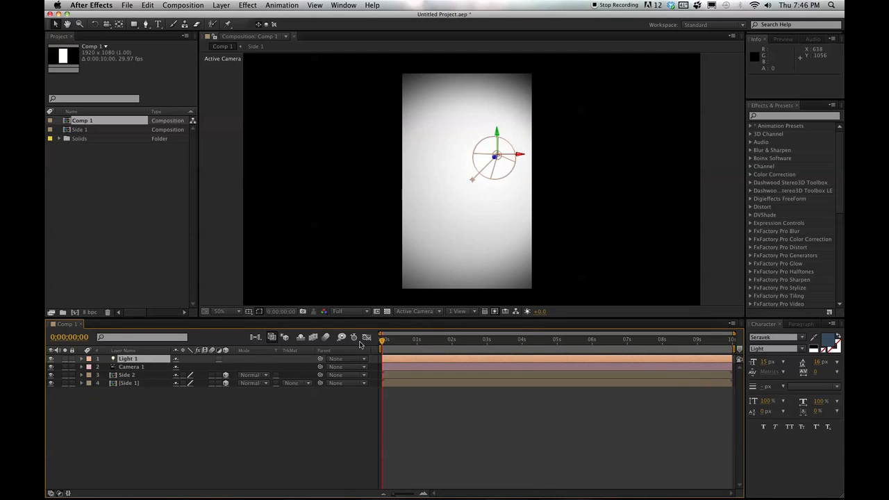
Step: Rotate the Side 2 layer -90° around its Y axis to an orientation of 0°, 270°, 0°
{"action": "left_click", "coordinate": [131, 376]}
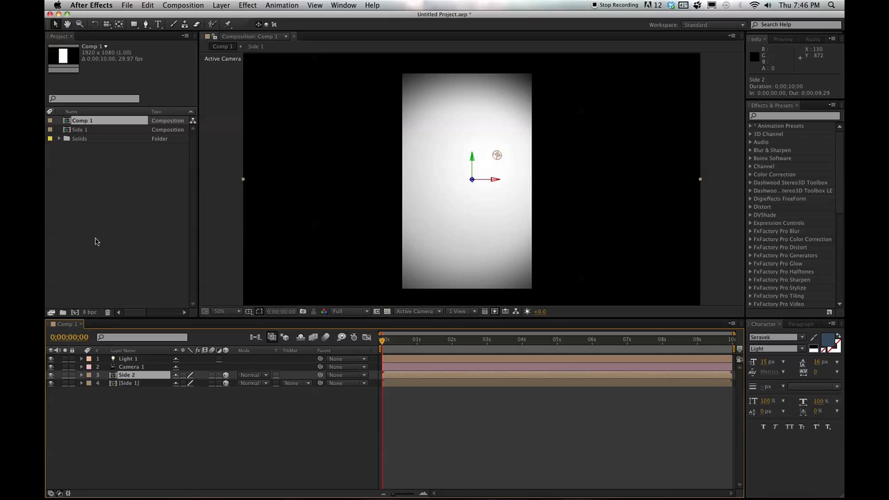
{"action": "left_click", "coordinate": [97, 25]}
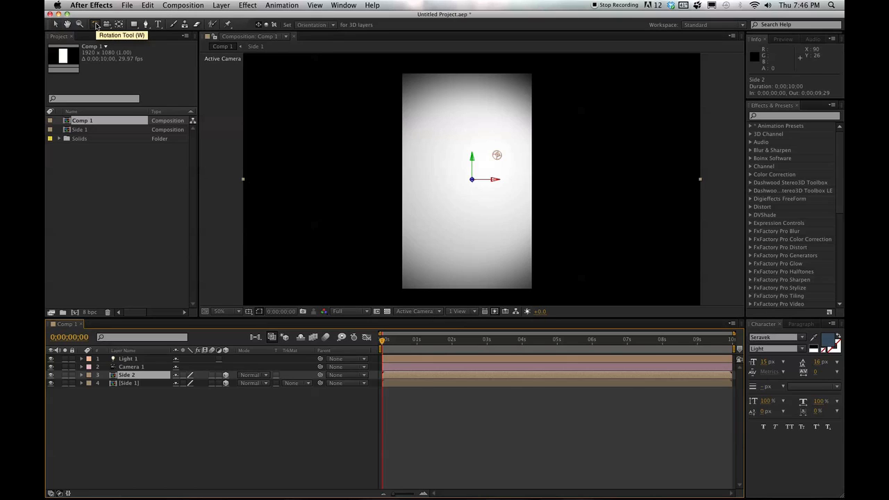
{"action": "left_click", "coordinate": [472, 168]}
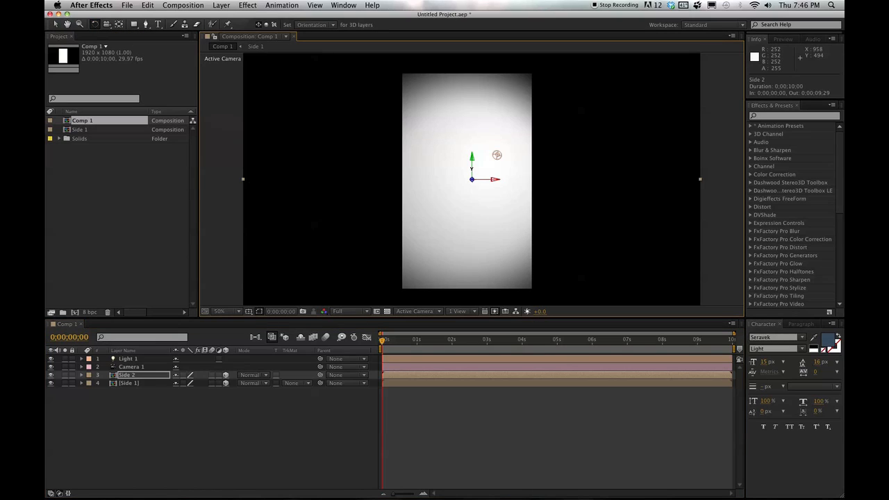
{"action": "left_click_drag", "start_coordinate": [476, 168], "coordinate": [490, 168]}
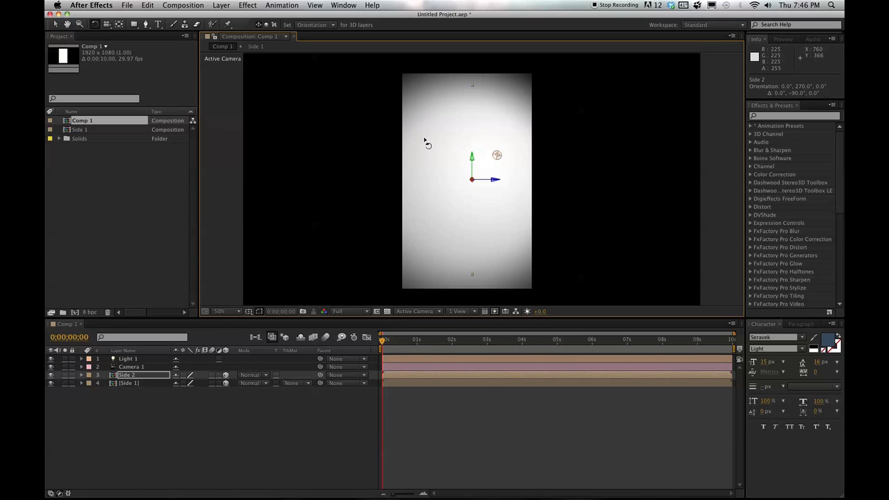
Step: Move Side 2 to about 1210, 540, 294.4 so its edge meets Side 1's edge as a box corner
{"action": "left_click", "coordinate": [56, 24]}
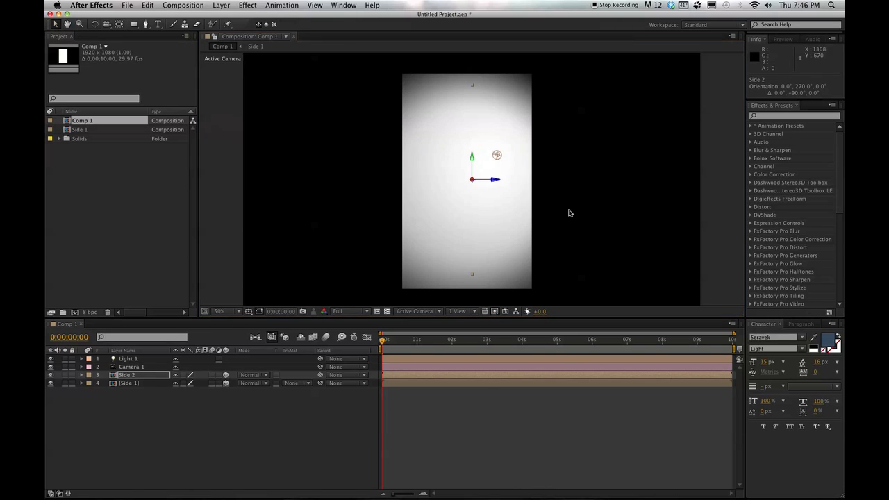
{"action": "left_click_drag", "start_coordinate": [495, 182], "coordinate": [555, 187]}
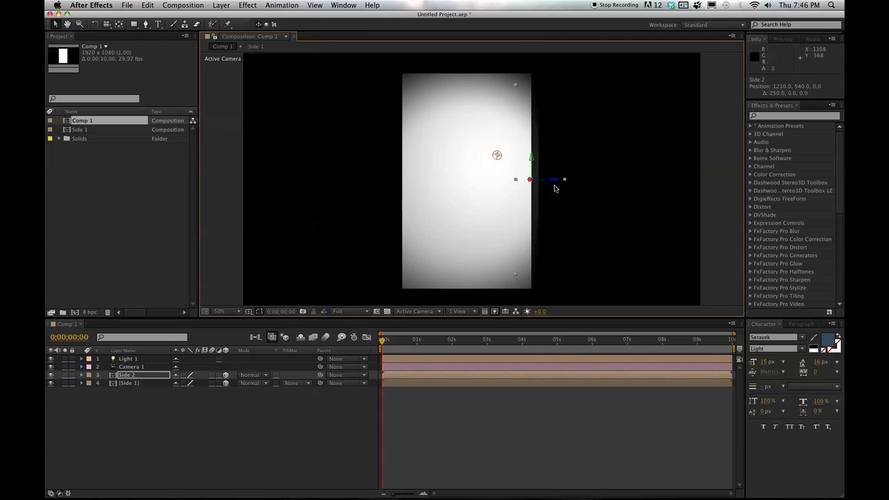
{"action": "left_click", "coordinate": [107, 24]}
{"action": "left_click_drag", "start_coordinate": [595, 206], "coordinate": [558, 255]}
{"action": "left_click", "coordinate": [55, 24]}
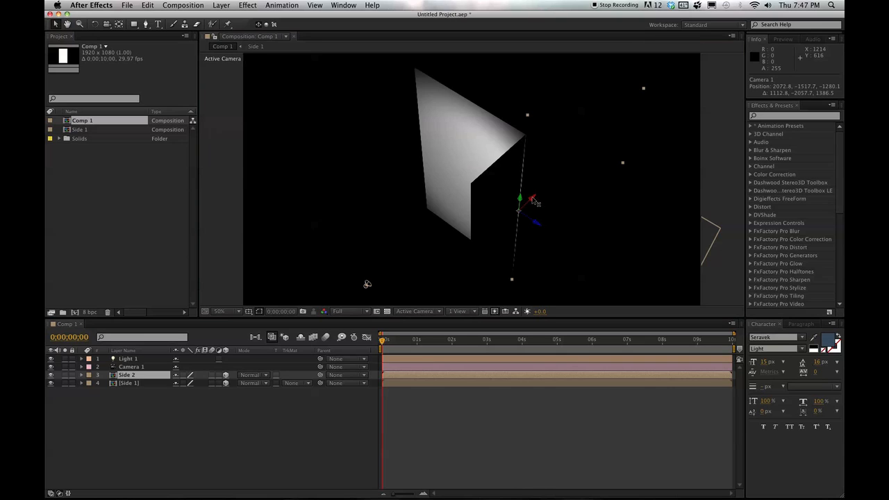
{"action": "left_click_drag", "start_coordinate": [532, 201], "coordinate": [602, 168]}
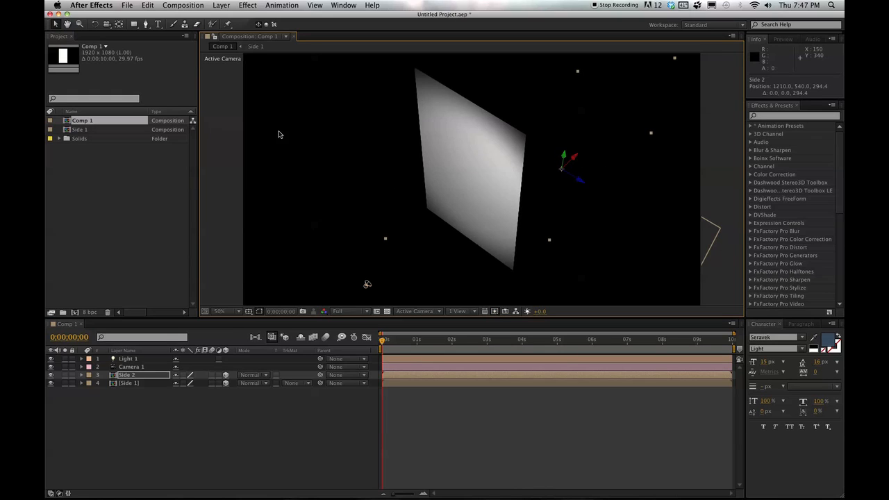
Step: Move the spot light to about 1784.8, 185.1, -1403.5 so that it lights both faces of the box
{"action": "key", "text": "c"}
{"action": "left_click_drag", "start_coordinate": [468, 212], "coordinate": [468, 188]}
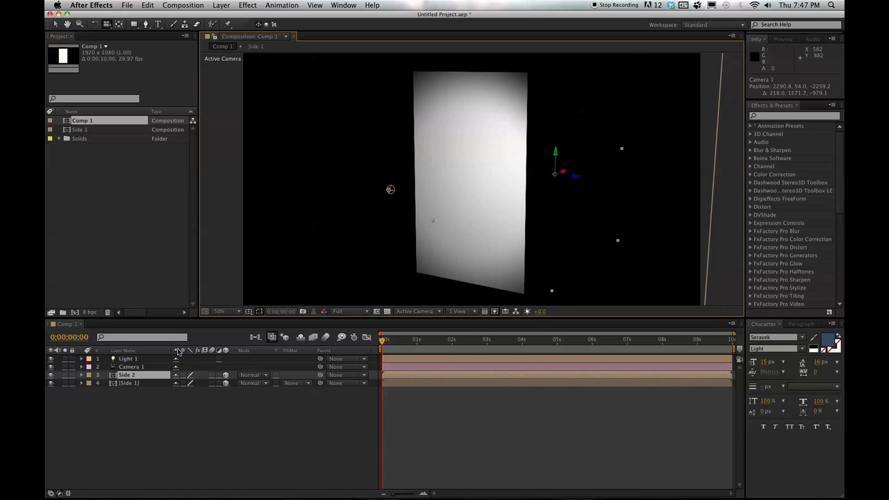
{"action": "left_click", "coordinate": [148, 361]}
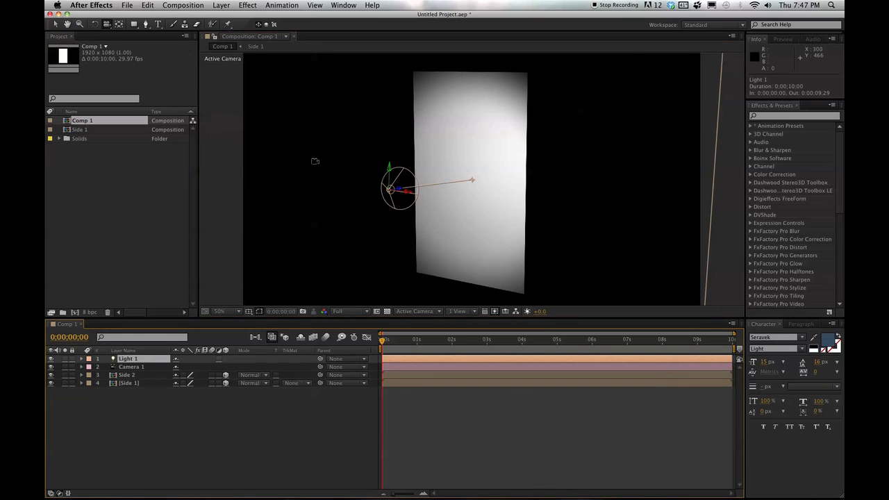
{"action": "key", "text": "v"}
{"action": "left_click_drag", "start_coordinate": [401, 192], "coordinate": [470, 196]}
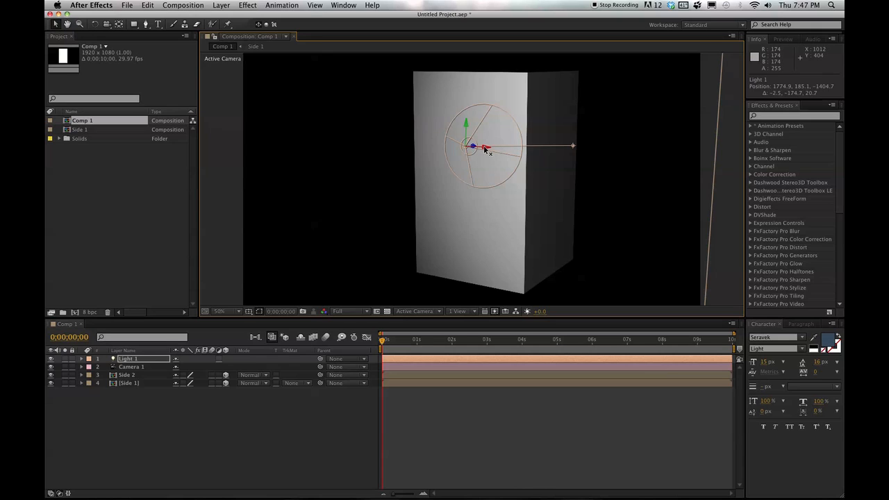
{"action": "mouse_move", "coordinate": [487, 151]}
{"action": "left_mouse_down"}
{"action": "mouse_move", "coordinate": [517, 150]}
{"action": "mouse_move", "coordinate": [493, 151]}
{"action": "left_mouse_up"}
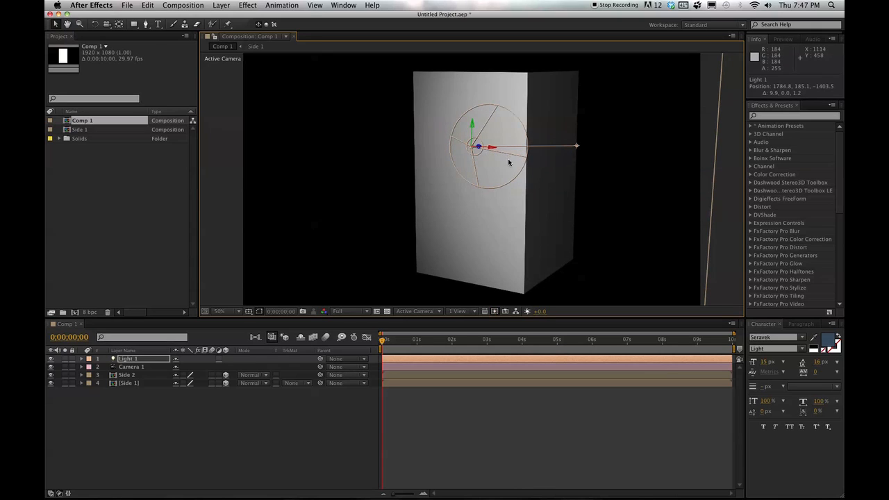
Step: Reorient the spot light and move it to about 1930.2, 192.4, -1324 so that more light falls on the box's side face
{"action": "left_click", "coordinate": [95, 24]}
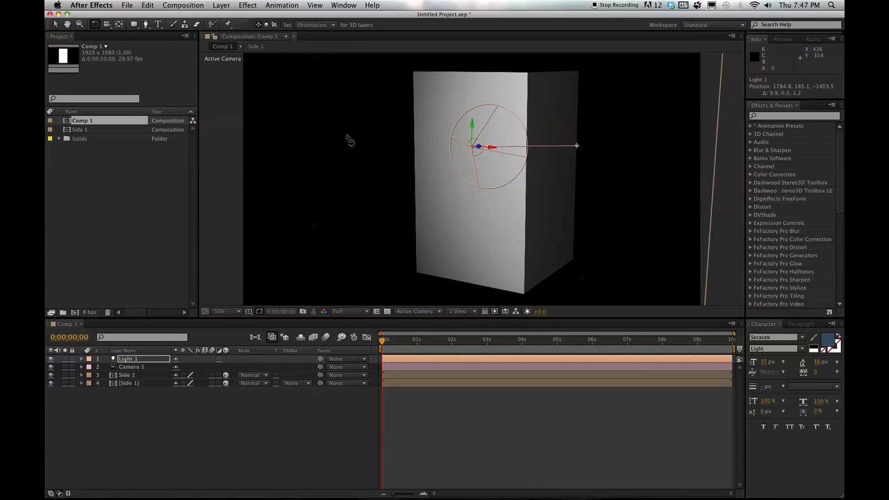
{"action": "left_click", "coordinate": [472, 132]}
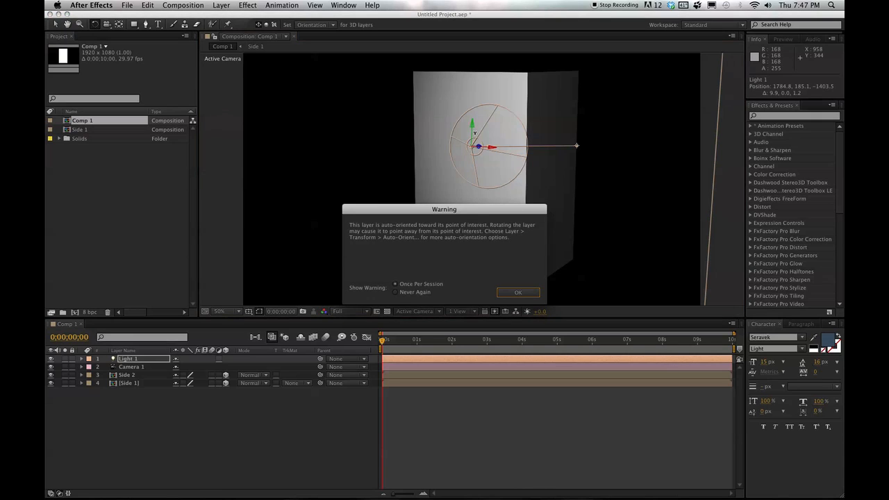
{"action": "left_click", "coordinate": [520, 292]}
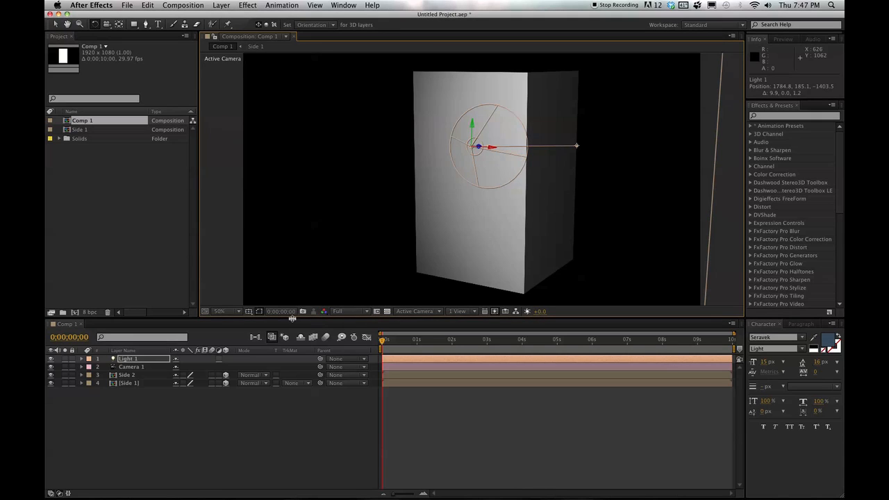
{"action": "mouse_move", "coordinate": [470, 134]}
{"action": "left_mouse_down"}
{"action": "mouse_move", "coordinate": [550, 158]}
{"action": "mouse_move", "coordinate": [532, 161]}
{"action": "left_mouse_up"}
{"action": "key", "text": "v"}
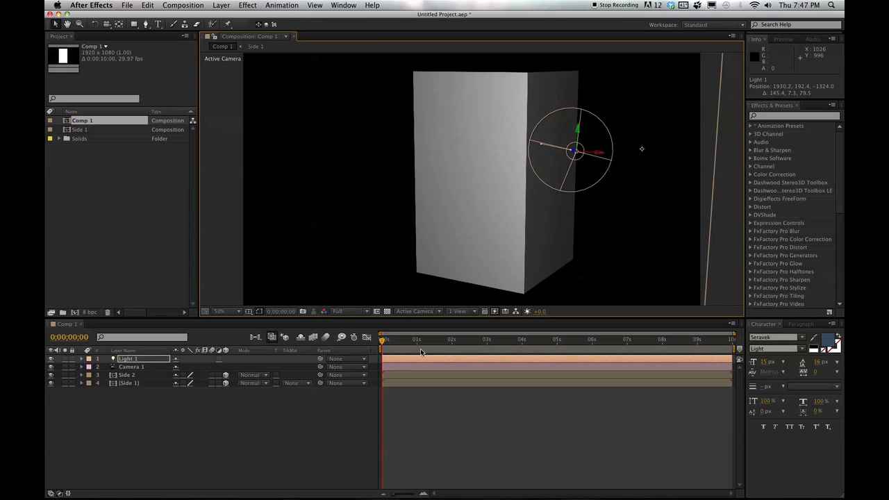
Step: Examine the box and light in the Top and Front views, try Half resolution, and return to Full resolution in the Active Camera view
{"action": "left_click", "coordinate": [413, 312]}
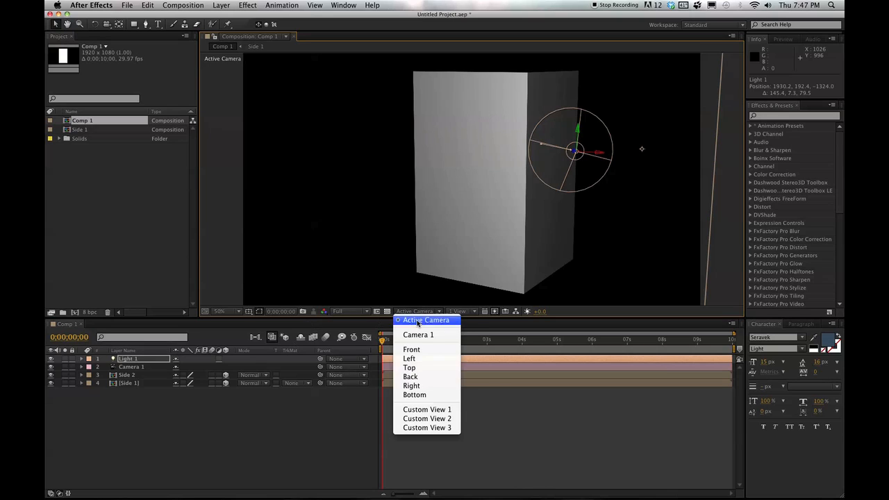
{"action": "left_click", "coordinate": [427, 368]}
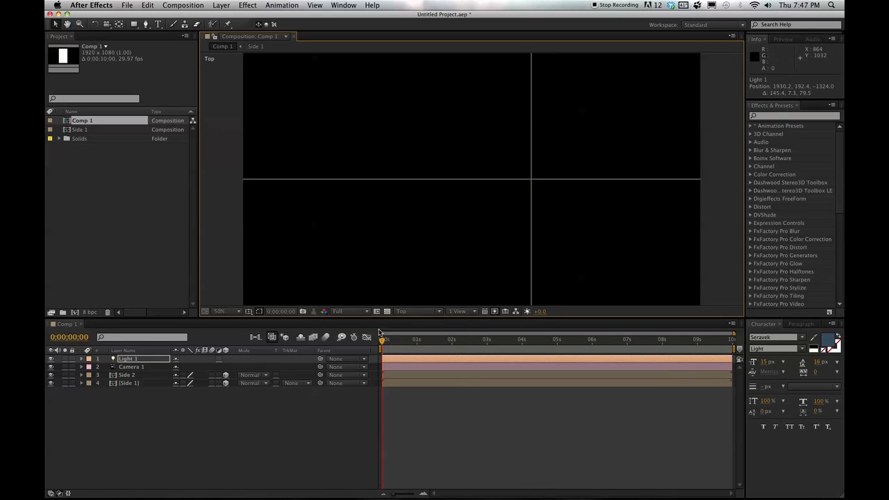
{"action": "left_click", "coordinate": [415, 312]}
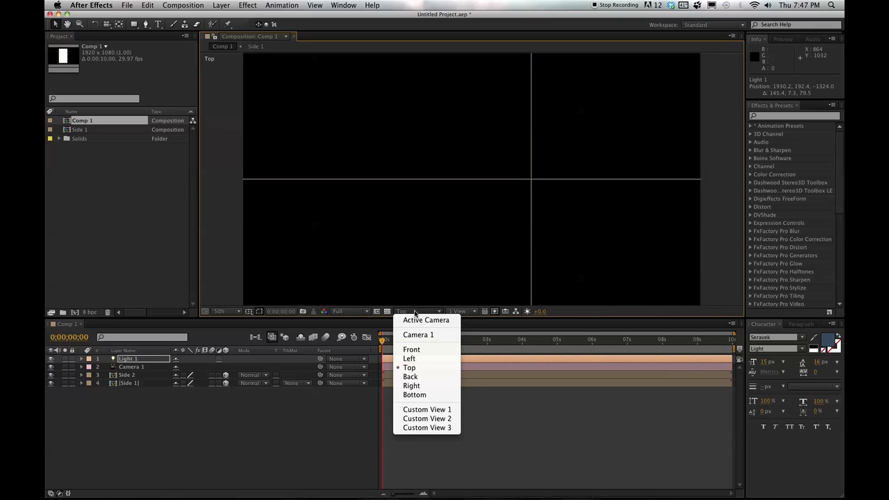
{"action": "left_click", "coordinate": [413, 348]}
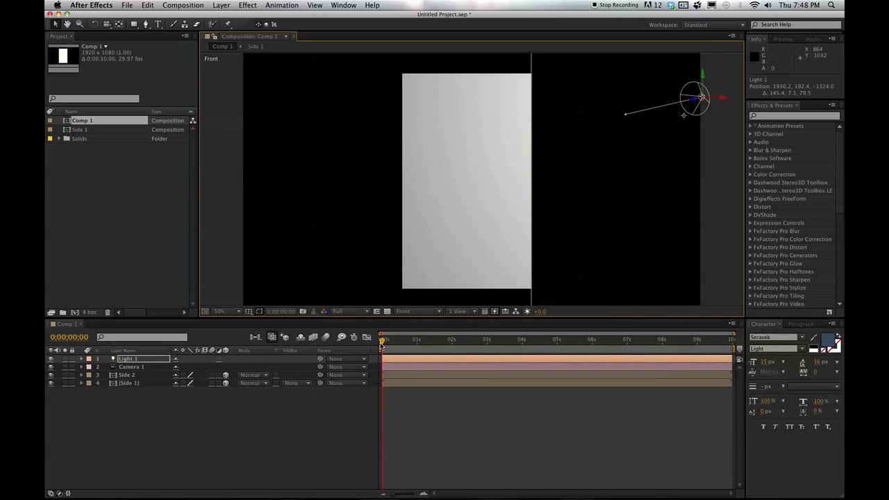
{"action": "left_click", "coordinate": [341, 311]}
{"action": "left_click", "coordinate": [347, 344]}
{"action": "left_click", "coordinate": [353, 312]}
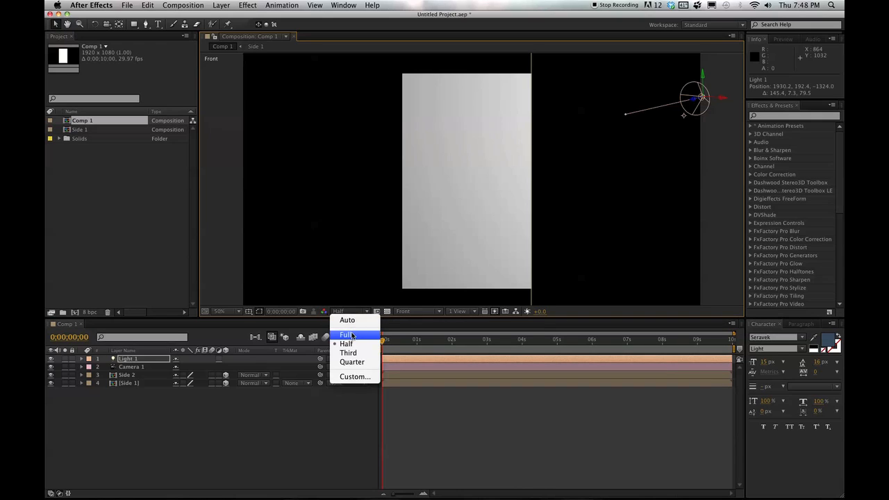
{"action": "left_click", "coordinate": [345, 331]}
{"action": "left_click", "coordinate": [400, 311]}
{"action": "left_click", "coordinate": [410, 320]}
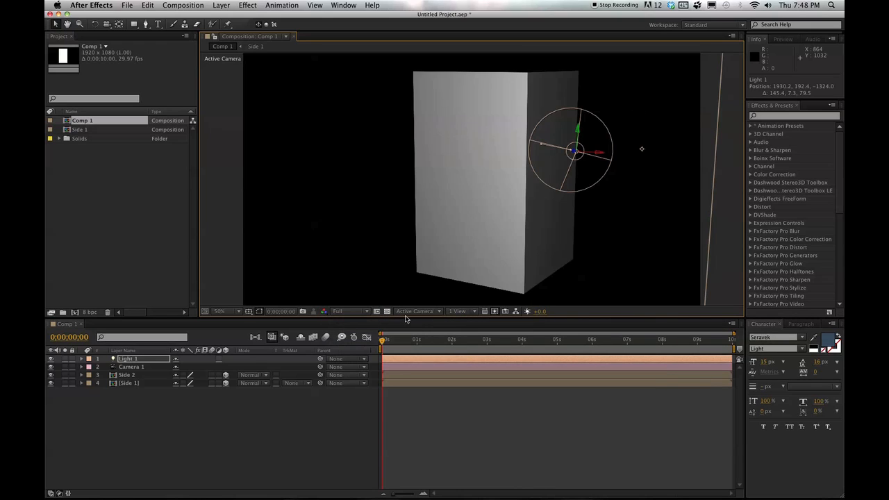
Step: Orbit the camera to inspect the box corner from above and bring it to about 2211.7, 493.5, -2354.2, facing the corner
{"action": "left_click", "coordinate": [106, 24]}
{"action": "left_click_drag", "start_coordinate": [538, 167], "coordinate": [585, 294]}
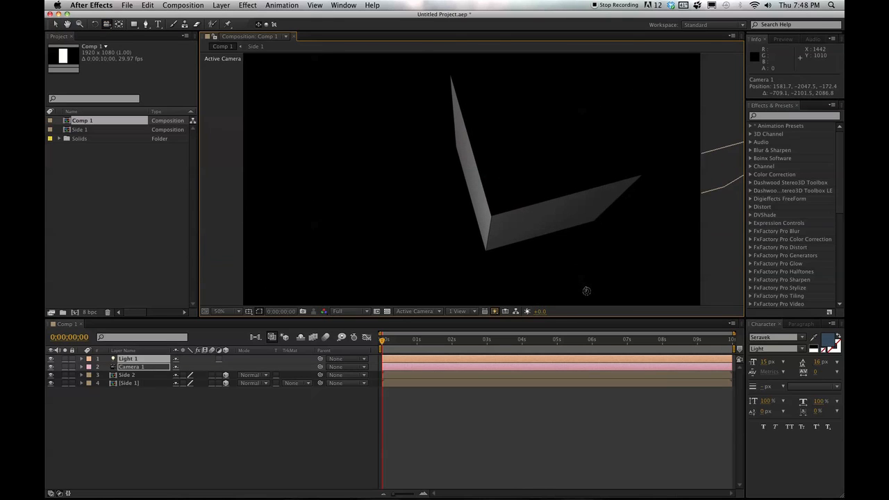
{"action": "left_click", "coordinate": [116, 376]}
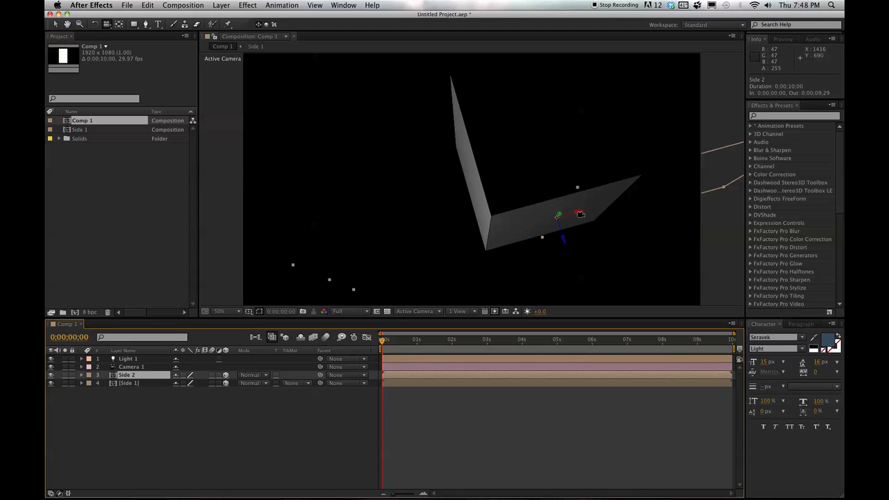
{"action": "left_click_drag", "start_coordinate": [580, 214], "coordinate": [536, 222]}
{"action": "key", "text": "c"}
{"action": "left_click_drag", "start_coordinate": [511, 250], "coordinate": [550, 193]}
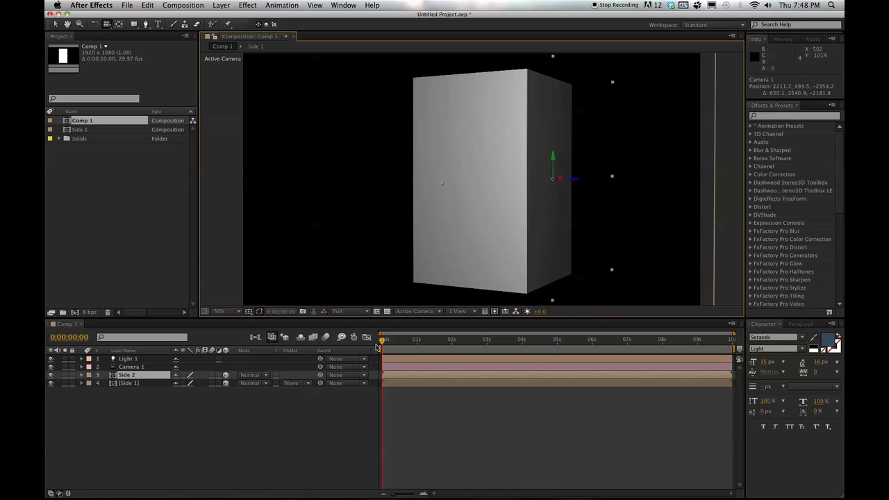
{"action": "mouse_move", "coordinate": [383, 342]}
{"action": "left_mouse_down"}
{"action": "mouse_move", "coordinate": [429, 347]}
{"action": "mouse_move", "coordinate": [375, 349]}
{"action": "left_mouse_up"}
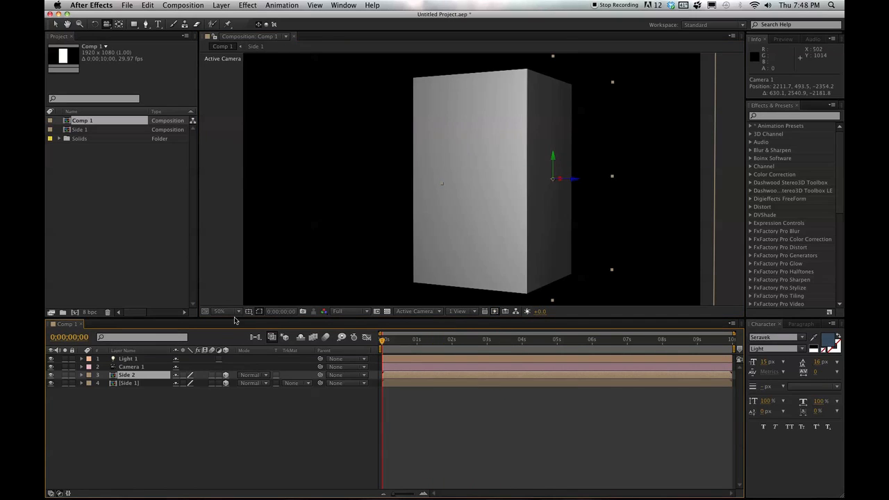
{"action": "key", "text": "c"}
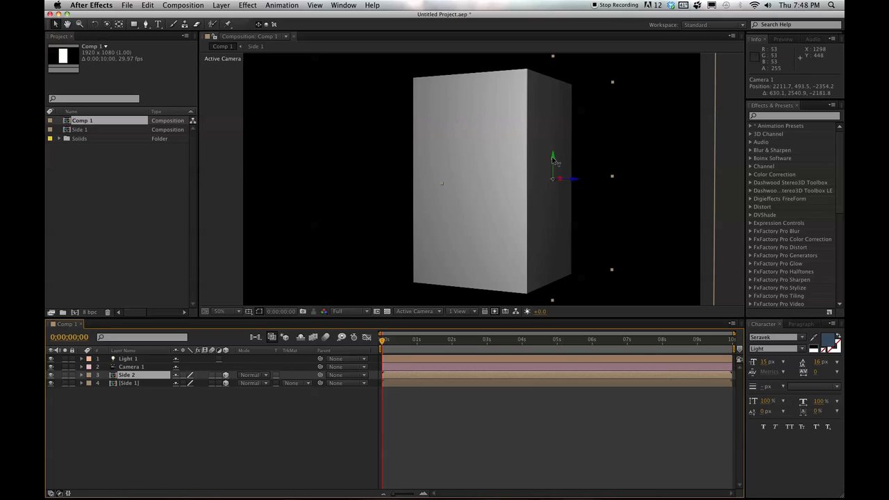
Step: Find the Card Wipe transition effect and apply it to the Side 1 layer
{"action": "left_click", "coordinate": [779, 116]}
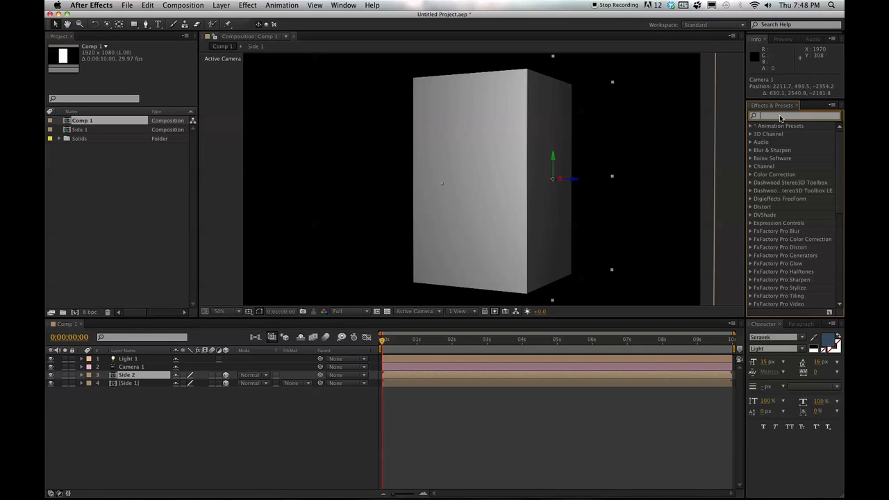
{"action": "type", "text": "card"}
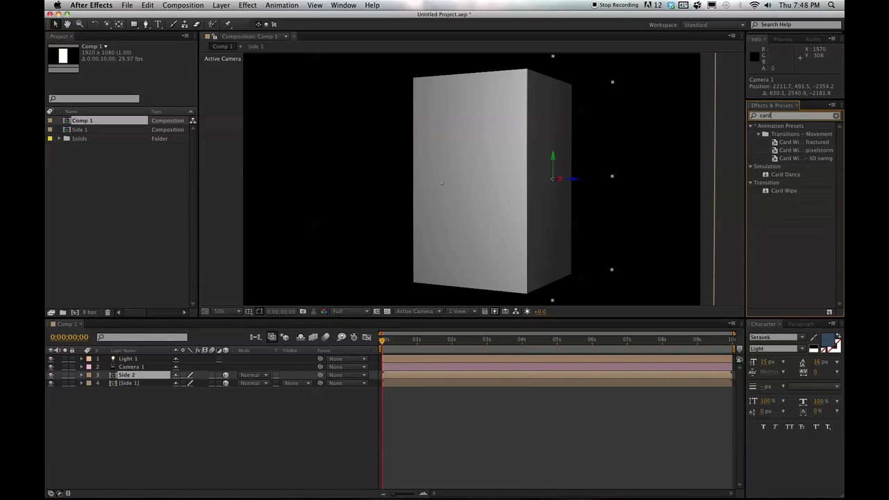
{"action": "left_click_drag", "start_coordinate": [788, 193], "coordinate": [162, 383]}
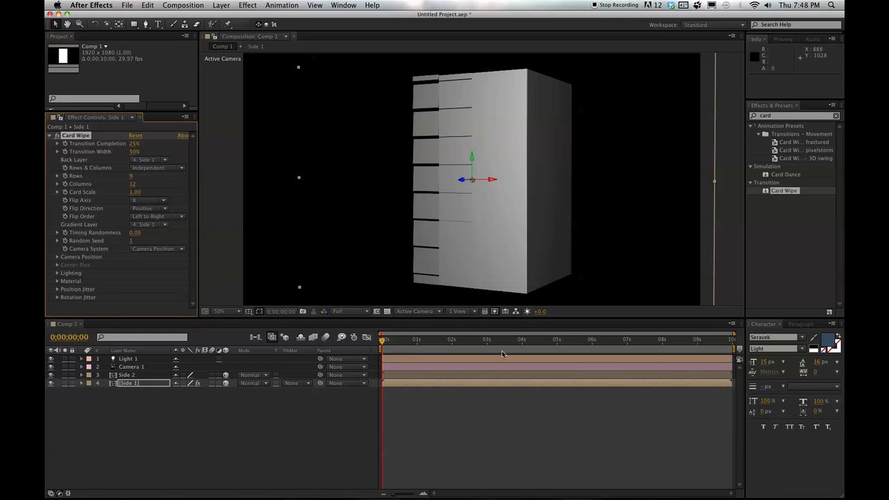
{"action": "left_click", "coordinate": [383, 341]}
{"action": "left_click_drag", "start_coordinate": [384, 341], "coordinate": [363, 342]}
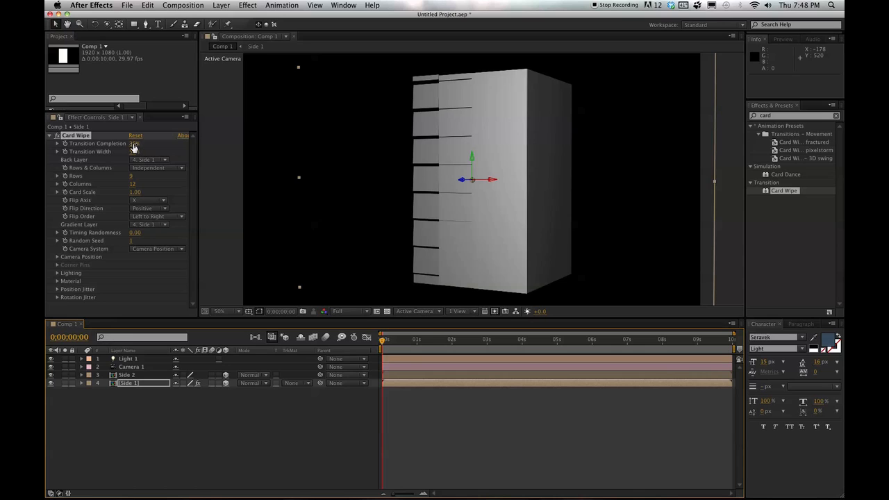
Step: Set the Card Wipe back layer to None and preview the flipping cards, leaving Transition Completion at 37%
{"action": "mouse_move", "coordinate": [134, 148]}
{"action": "left_mouse_down"}
{"action": "mouse_move", "coordinate": [166, 144]}
{"action": "mouse_move", "coordinate": [127, 143]}
{"action": "mouse_move", "coordinate": [165, 148]}
{"action": "mouse_move", "coordinate": [132, 147]}
{"action": "mouse_move", "coordinate": [153, 146]}
{"action": "mouse_move", "coordinate": [138, 143]}
{"action": "left_mouse_up"}
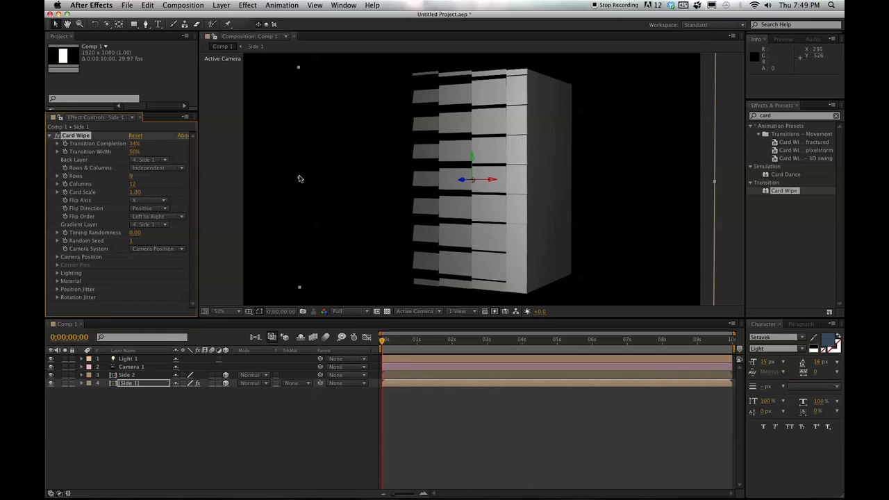
{"action": "left_click", "coordinate": [163, 160]}
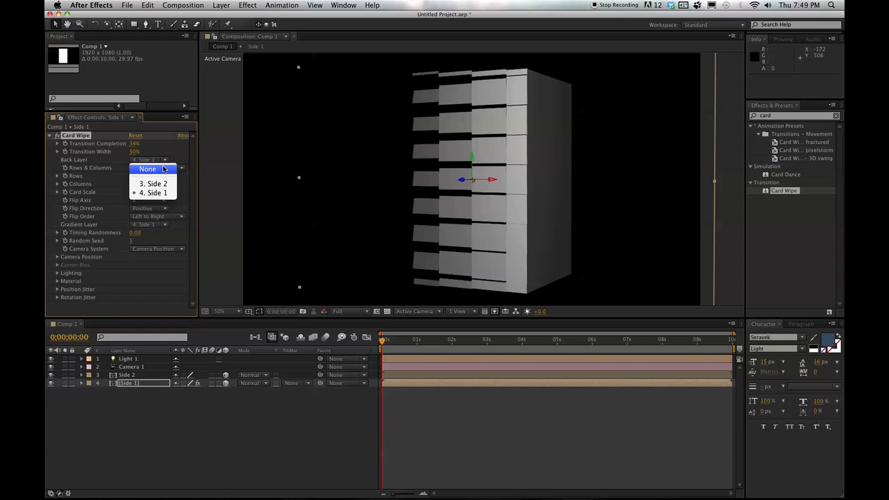
{"action": "left_click", "coordinate": [164, 169]}
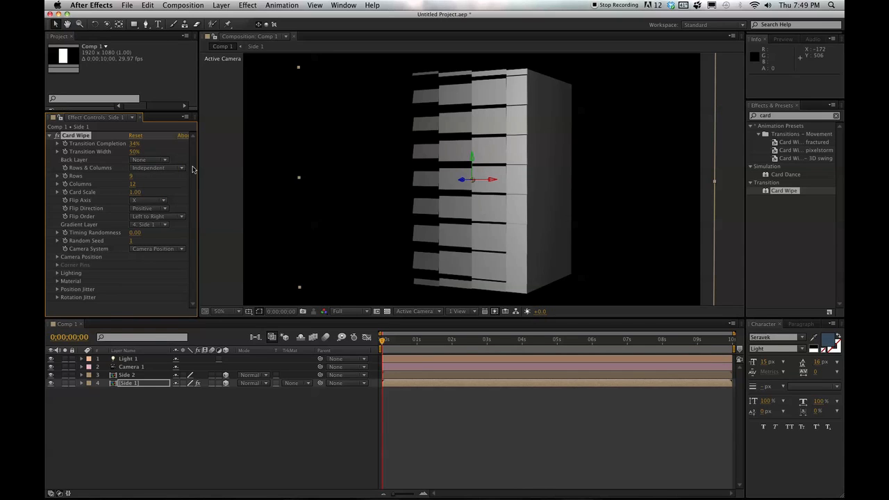
{"action": "mouse_move", "coordinate": [135, 147]}
{"action": "left_mouse_down"}
{"action": "mouse_move", "coordinate": [125, 144]}
{"action": "mouse_move", "coordinate": [149, 144]}
{"action": "mouse_move", "coordinate": [123, 143]}
{"action": "mouse_move", "coordinate": [150, 143]}
{"action": "mouse_move", "coordinate": [124, 144]}
{"action": "left_mouse_up"}
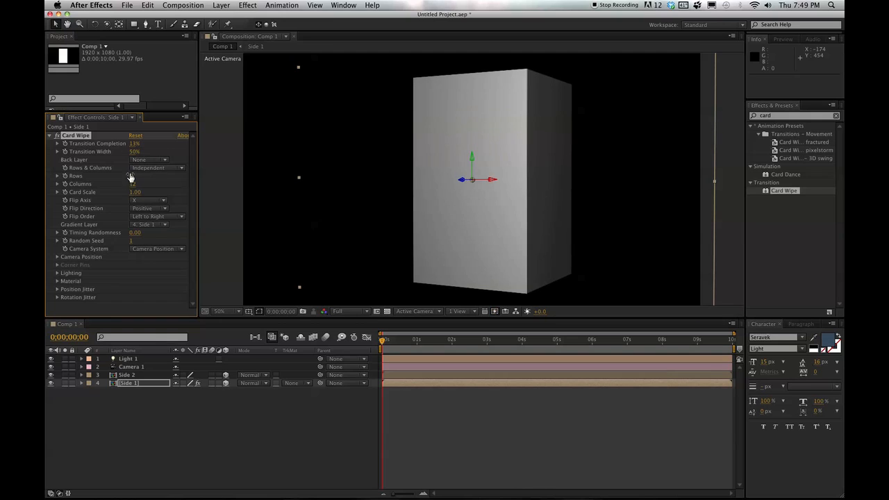
{"action": "left_click_drag", "start_coordinate": [131, 144], "coordinate": [150, 143]}
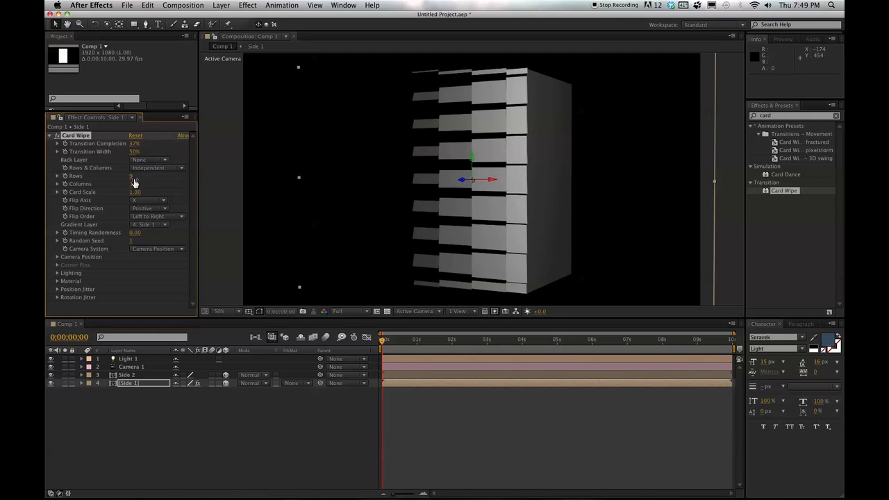
Step: Give Side 1's Card Wipe 35 rows and 1 column, with the flip order Top to Bottom
{"action": "mouse_move", "coordinate": [132, 176]}
{"action": "left_mouse_down"}
{"action": "mouse_move", "coordinate": [143, 176]}
{"action": "mouse_move", "coordinate": [122, 183]}
{"action": "left_mouse_up"}
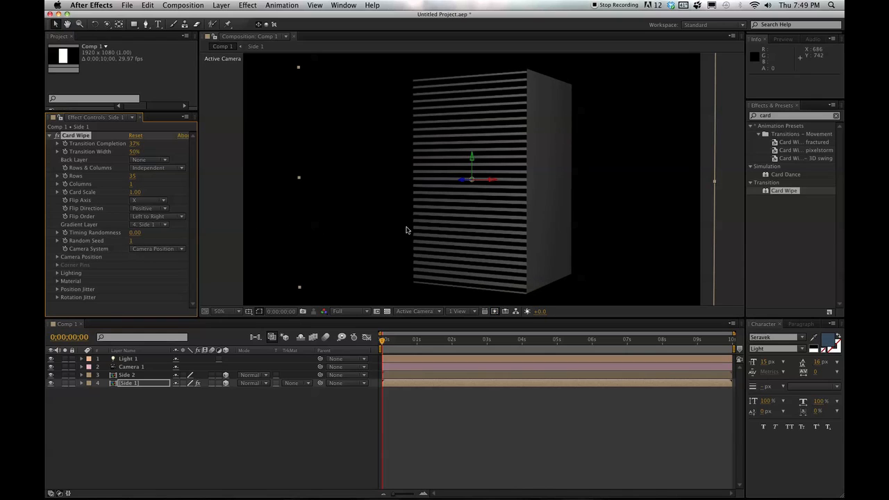
{"action": "left_click", "coordinate": [160, 218]}
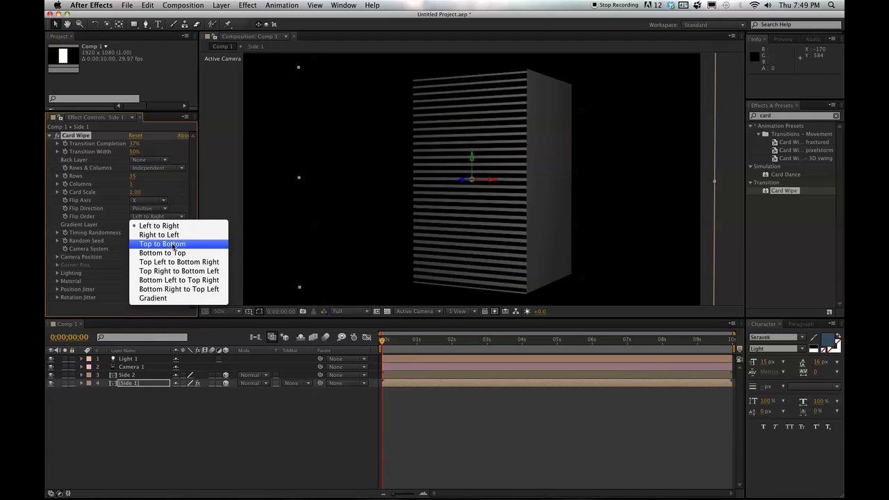
{"action": "left_click", "coordinate": [174, 244]}
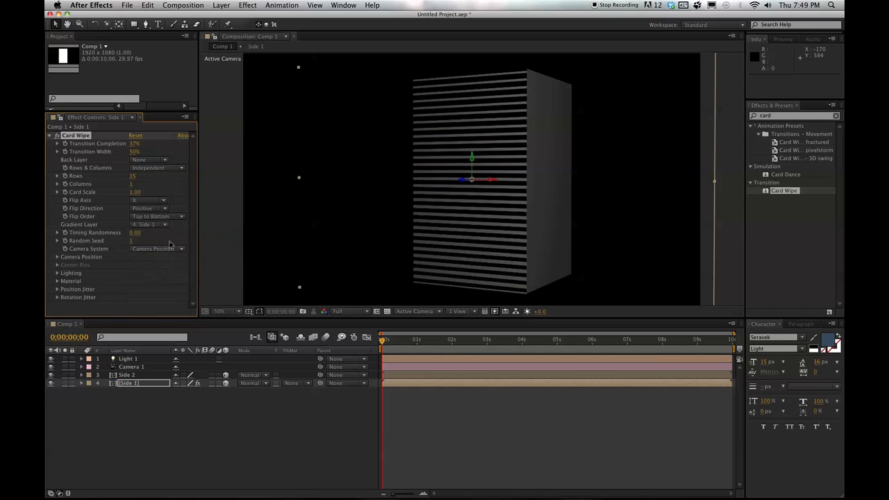
Step: Set the Card Wipe's Transition Completion to 36% and increase its rows to 40
{"action": "mouse_move", "coordinate": [131, 143]}
{"action": "left_mouse_down"}
{"action": "mouse_move", "coordinate": [118, 142]}
{"action": "mouse_move", "coordinate": [149, 138]}
{"action": "mouse_move", "coordinate": [114, 139]}
{"action": "mouse_move", "coordinate": [126, 141]}
{"action": "left_mouse_up"}
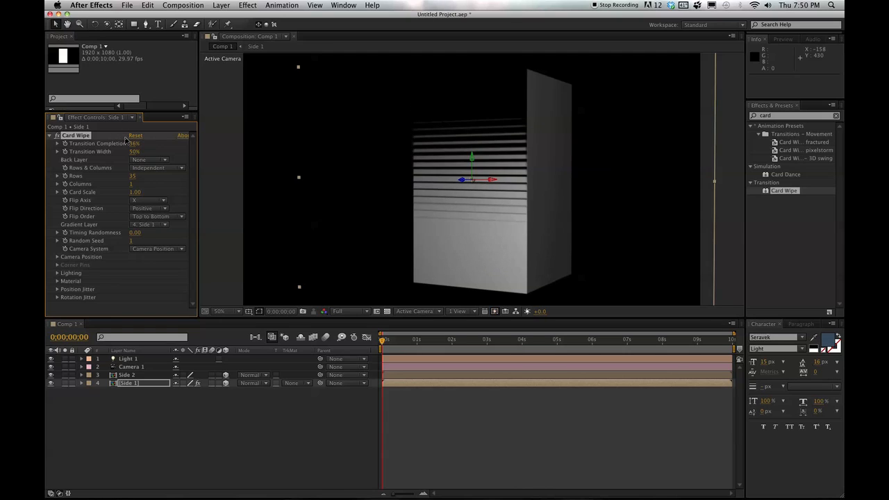
{"action": "left_click", "coordinate": [132, 176]}
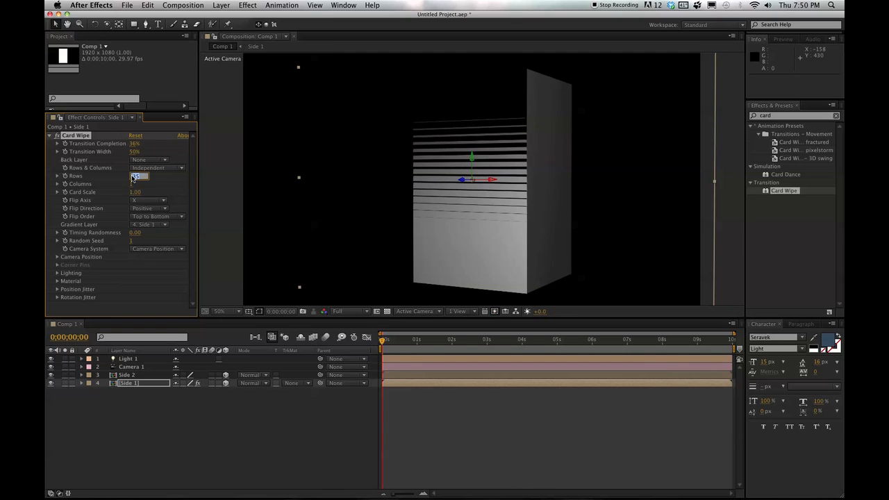
{"action": "key", "text": "Return"}
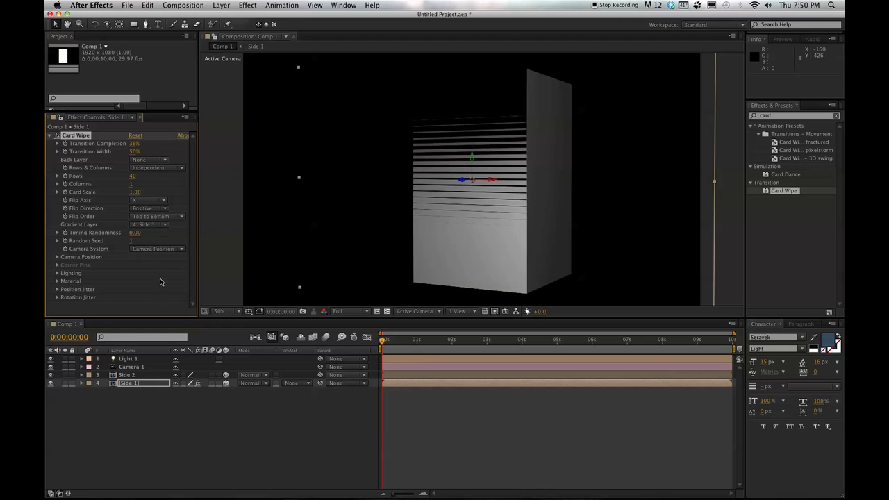
{"action": "left_click", "coordinate": [213, 261]}
Step: Add a keyframe for Side 1's Card Wipe Transition Completion at 0;00;00;08 and reveal the keyframed property in the timeline
{"action": "left_click", "coordinate": [383, 341]}
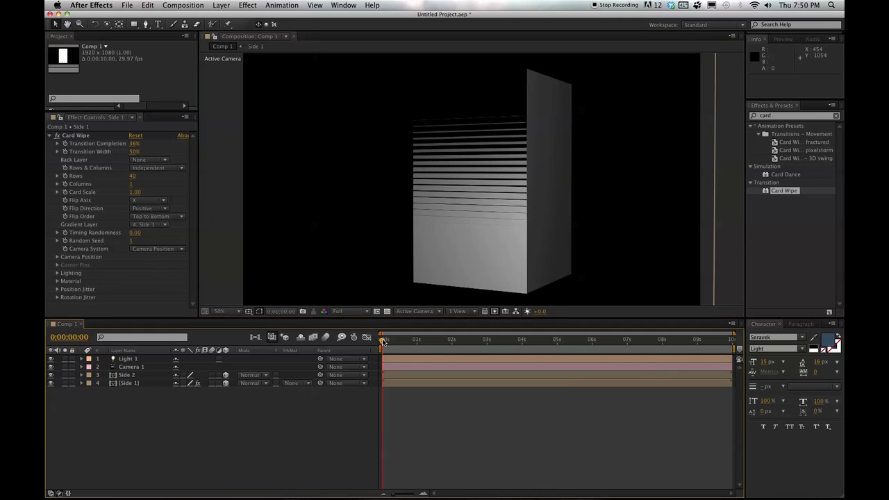
{"action": "left_click_drag", "start_coordinate": [381, 341], "coordinate": [391, 340]}
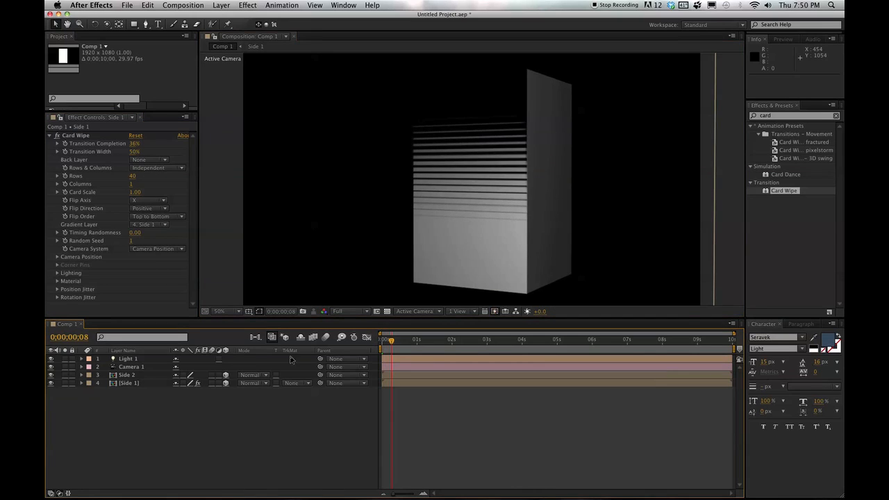
{"action": "left_click", "coordinate": [125, 383]}
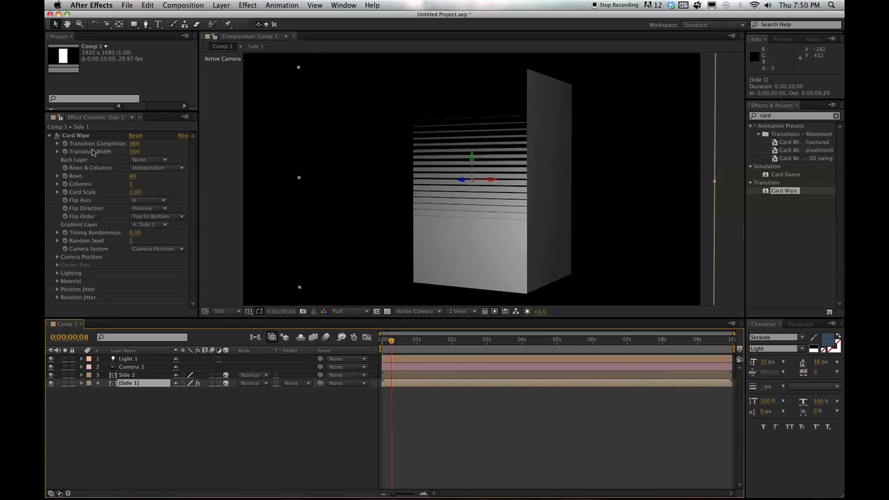
{"action": "left_click", "coordinate": [66, 144]}
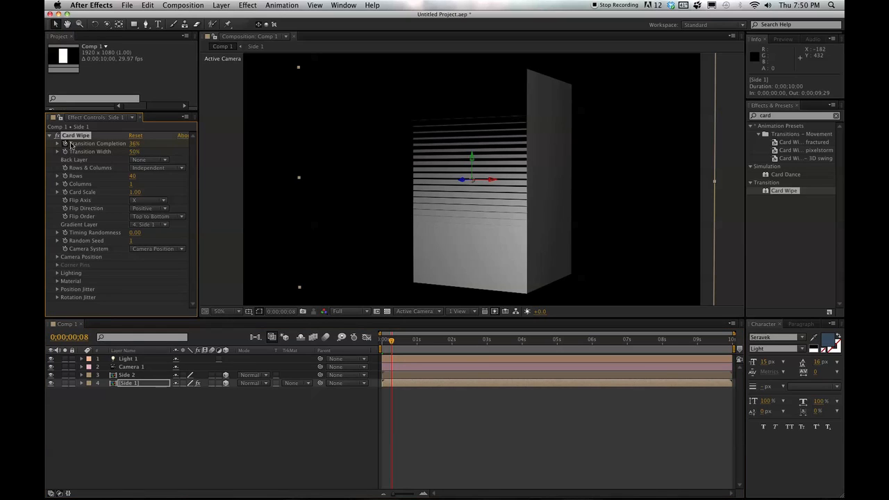
{"action": "key", "text": "u"}
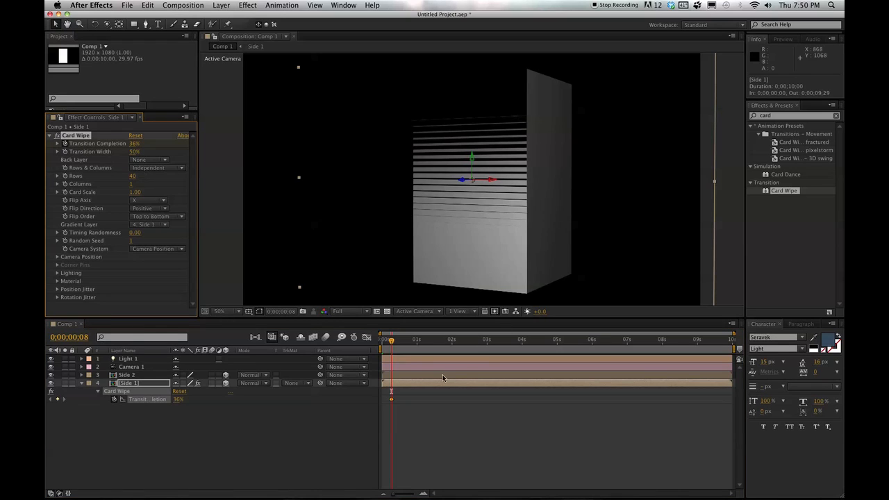
Step: Keyframe Side 1's Card Wipe Transition Completion from 75% at 0;00;00;08 to 0% at 0;00;02;19
{"action": "left_click_drag", "start_coordinate": [487, 345], "coordinate": [475, 343]}
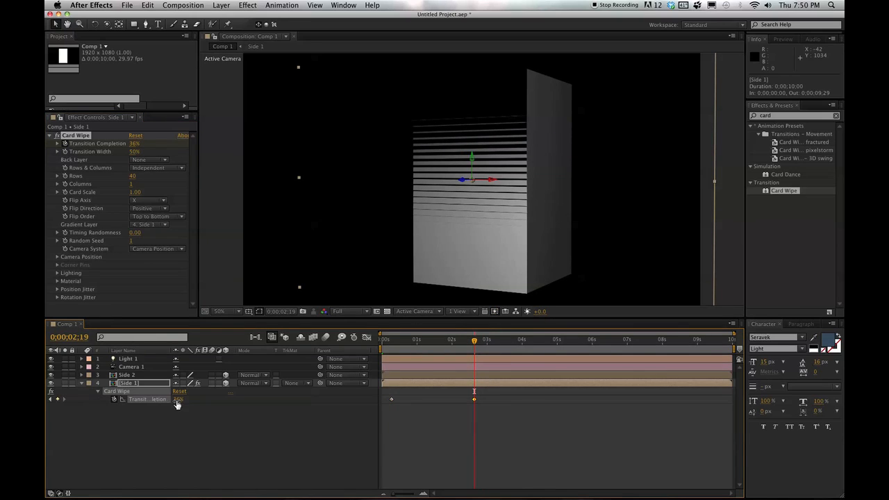
{"action": "left_click_drag", "start_coordinate": [179, 399], "coordinate": [160, 399]}
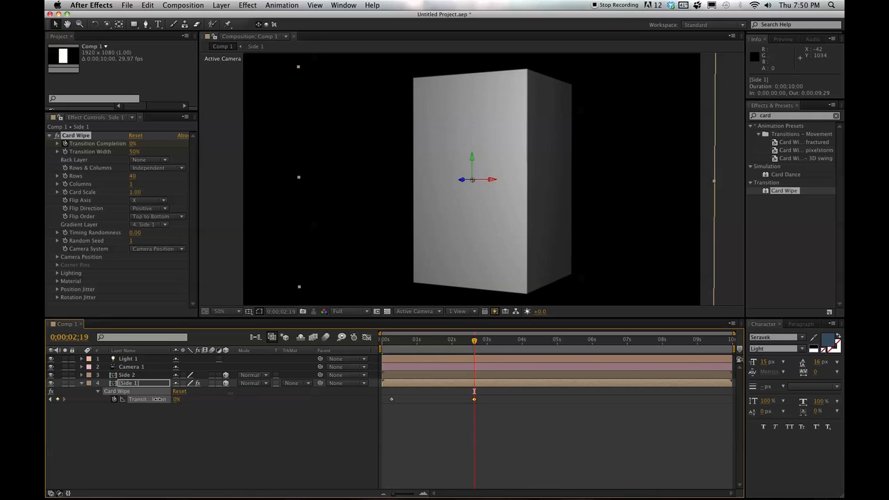
{"action": "left_click", "coordinate": [53, 399]}
{"action": "mouse_move", "coordinate": [179, 399]}
{"action": "left_mouse_down"}
{"action": "mouse_move", "coordinate": [171, 399]}
{"action": "mouse_move", "coordinate": [190, 399]}
{"action": "left_mouse_up"}
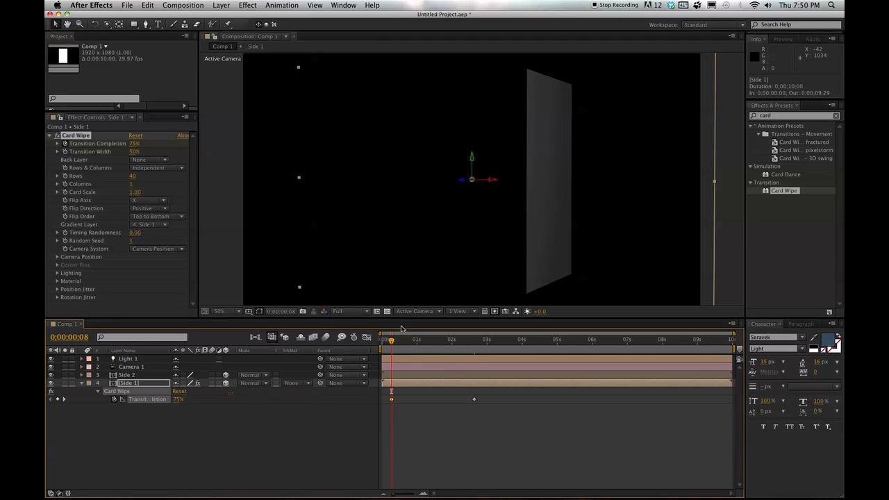
Step: Try to copy Side 1's Transition Completion keyframe onto Side 2 at 0;00;00;00, and undo the paste
{"action": "left_click_drag", "start_coordinate": [386, 342], "coordinate": [373, 354]}
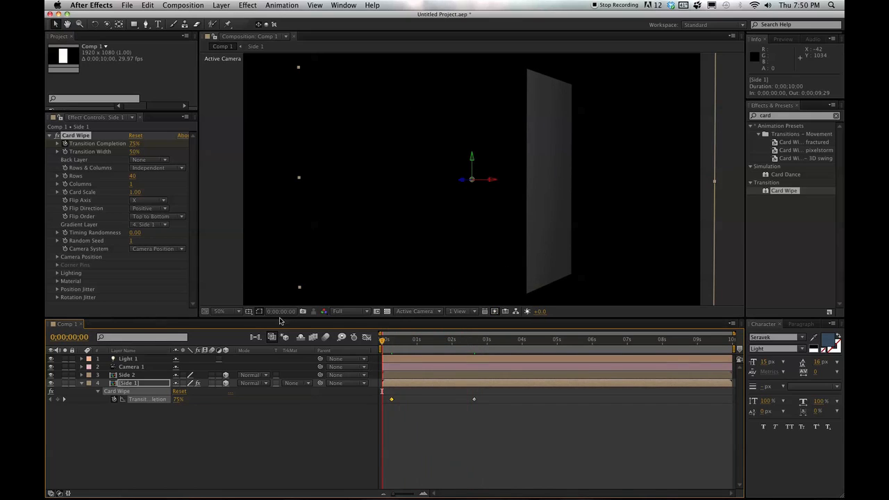
{"action": "key", "text": "super+c"}
{"action": "left_click", "coordinate": [125, 374]}
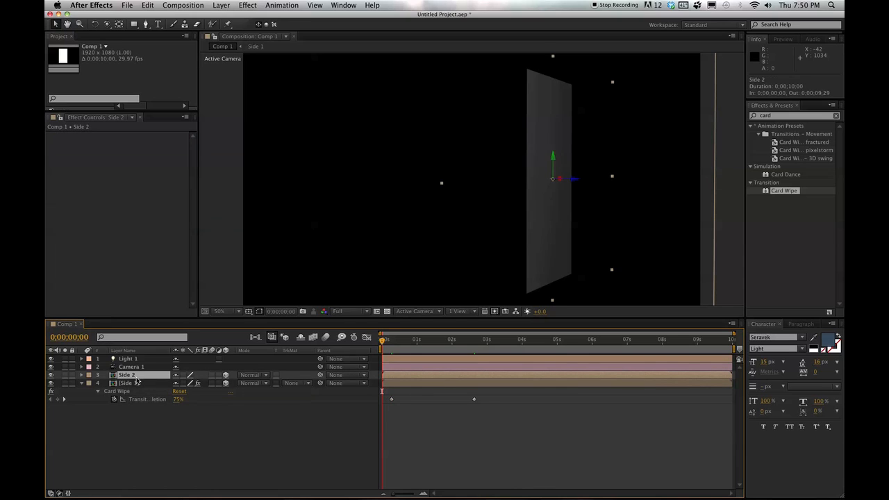
{"action": "key", "text": "super+v"}
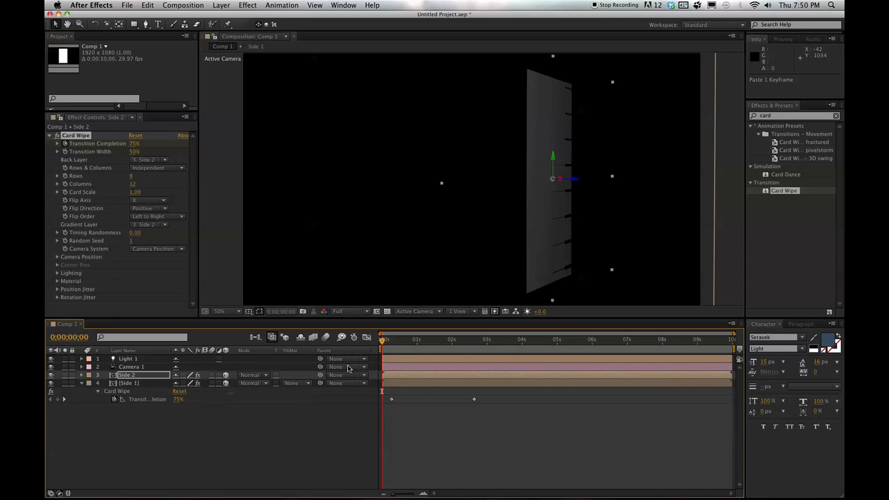
{"action": "left_click", "coordinate": [130, 393]}
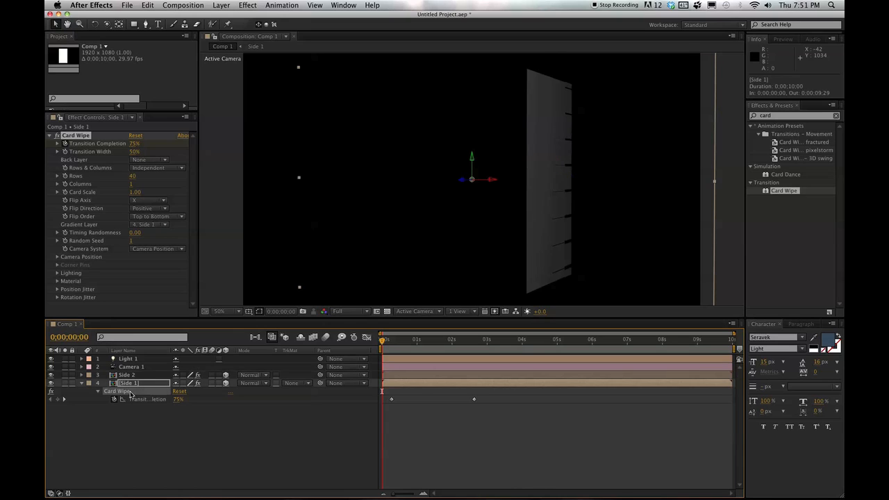
{"action": "key", "text": "super+z"}
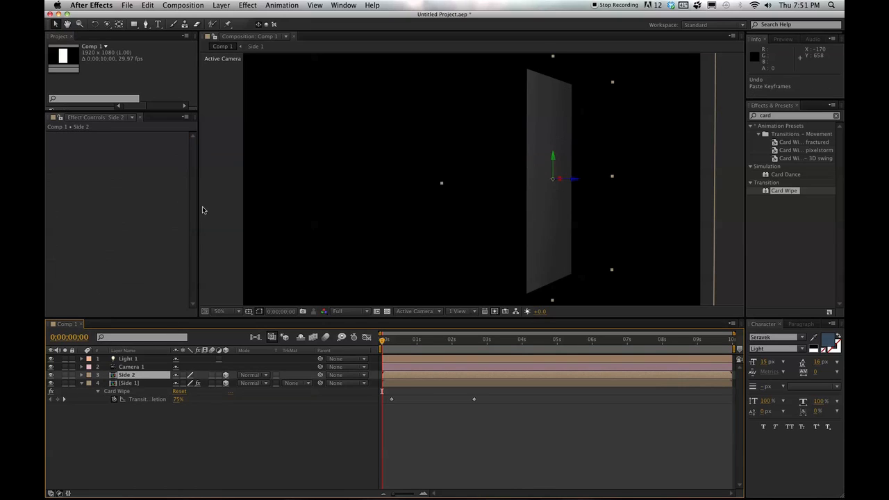
Step: Copy Side 1's complete Card Wipe effect onto Side 2 and scrub the timeline to check both sides
{"action": "left_click", "coordinate": [132, 384]}
{"action": "left_click", "coordinate": [78, 136]}
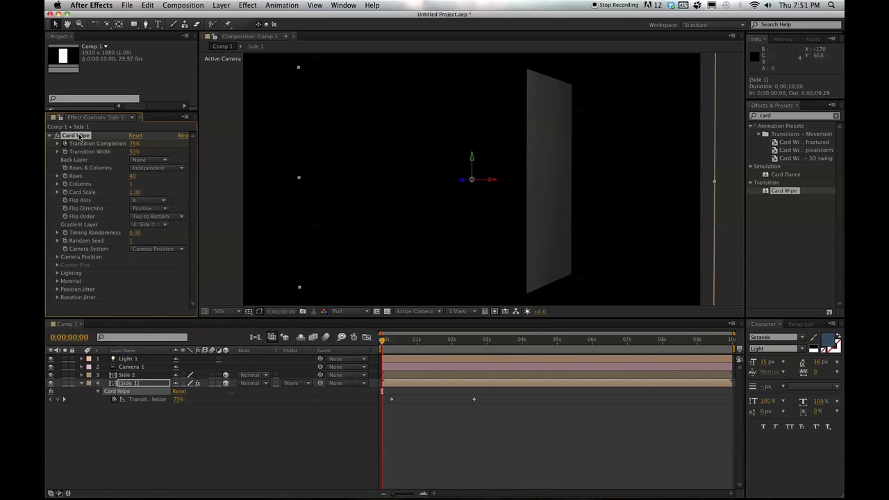
{"action": "left_click", "coordinate": [129, 376]}
{"action": "key", "text": "super+v"}
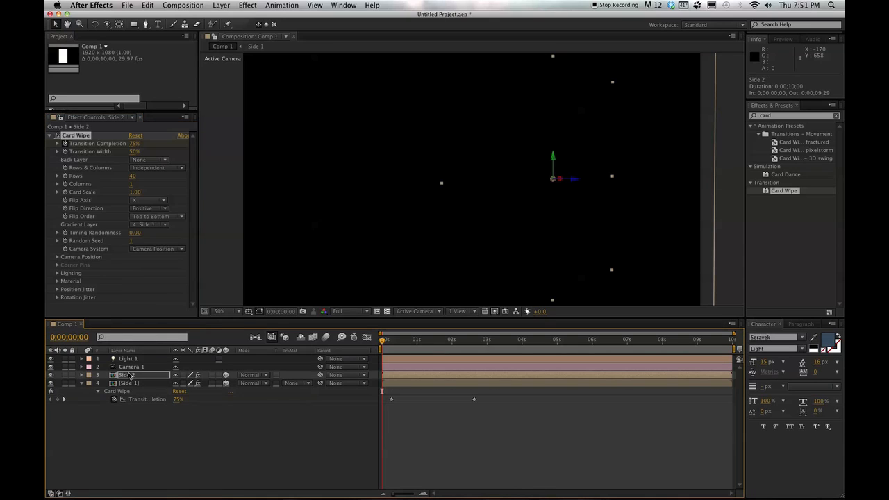
{"action": "left_click_drag", "start_coordinate": [382, 342], "coordinate": [419, 342]}
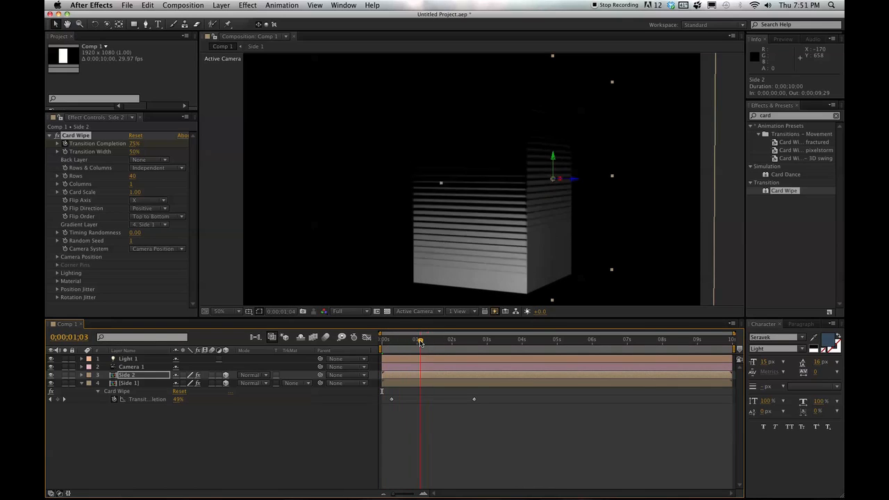
Step: Reveal Side 2's Transition Completion keyframes and shift both so the first falls at 0;00;00;08, in line with Side 1's
{"action": "key", "text": "u"}
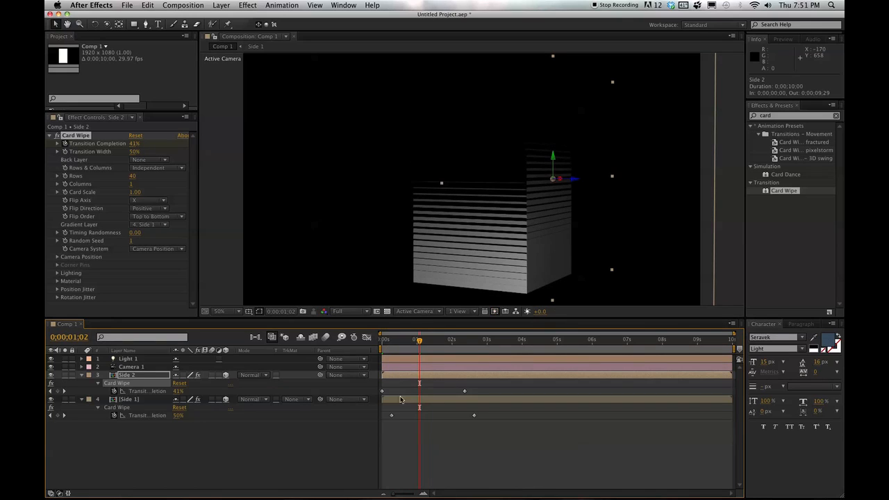
{"action": "left_click", "coordinate": [51, 415]}
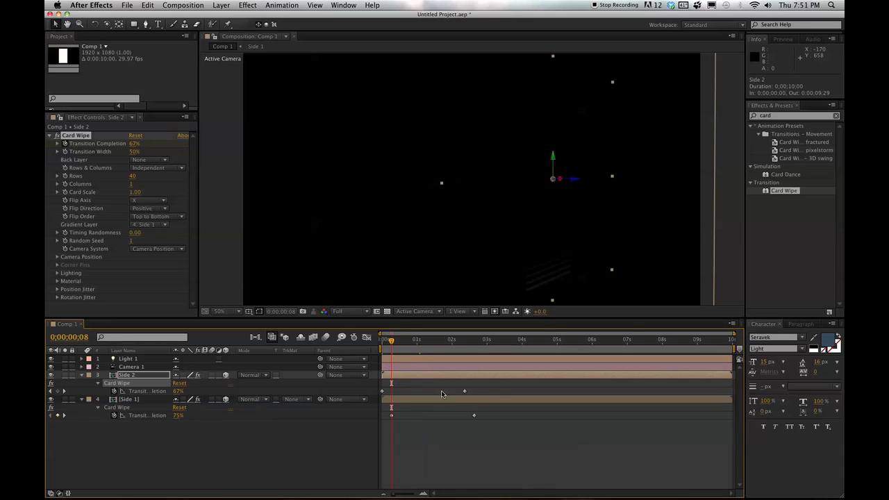
{"action": "left_click_drag", "start_coordinate": [494, 387], "coordinate": [388, 391]}
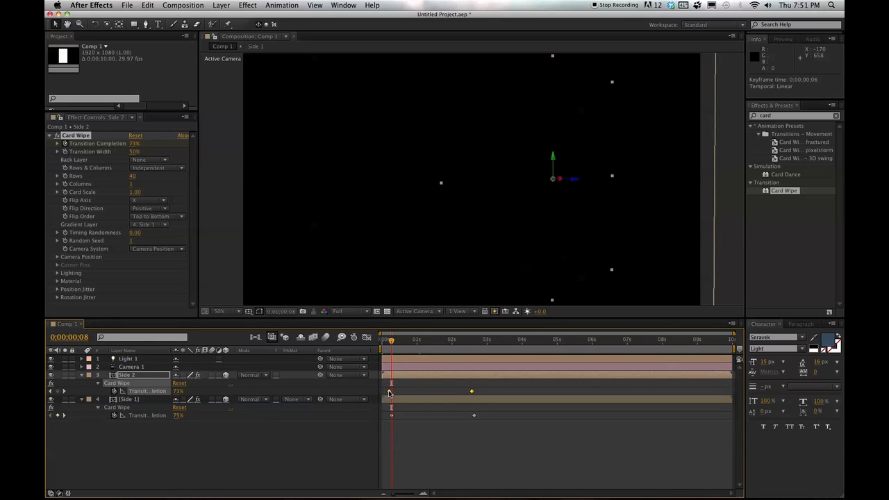
Step: End the work area at 0;00;03;25, RAM preview the box's build-up and scrub to 0;00;01;14
{"action": "left_click", "coordinate": [517, 340]}
{"action": "key", "text": "n"}
{"action": "key", "text": "KP_0"}
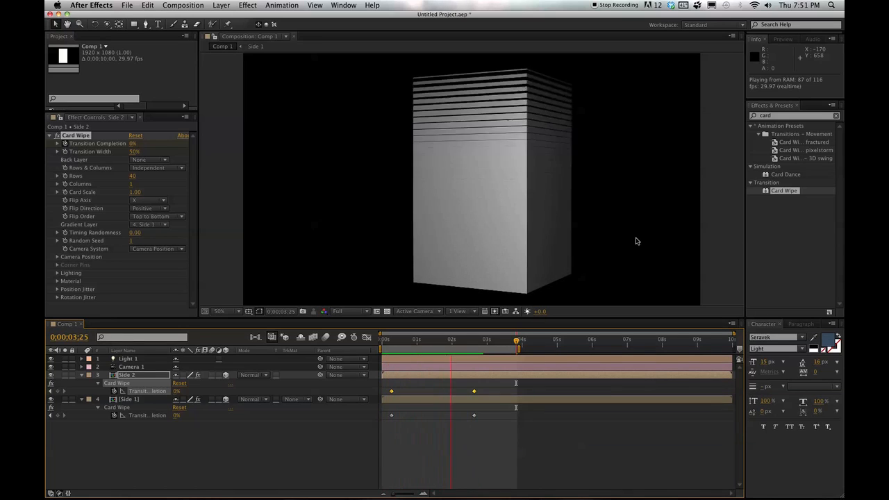
{"action": "key", "text": "space"}
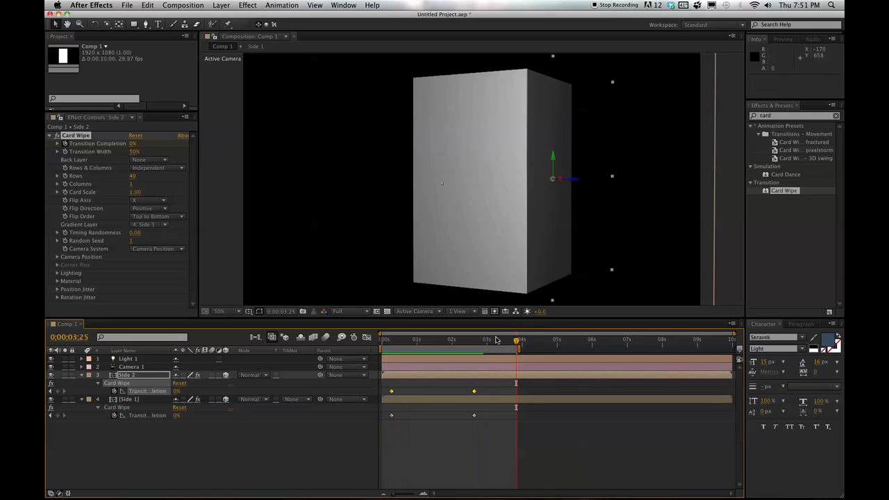
{"action": "left_click_drag", "start_coordinate": [517, 343], "coordinate": [394, 347]}
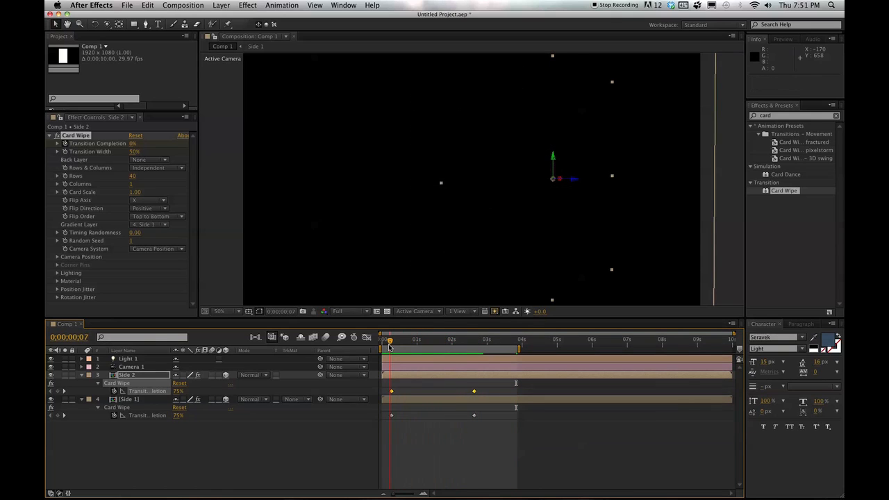
{"action": "left_click_drag", "start_coordinate": [389, 347], "coordinate": [433, 346]}
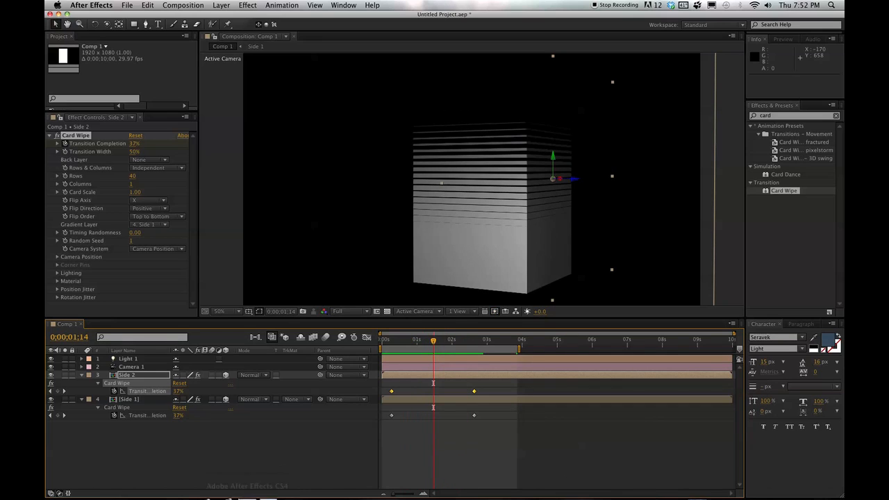
Step: Switch to Safari, replay the Berkshop build-up test video on Vimeo as a reference, and return to After Effects
{"action": "mouse_move", "coordinate": [248, 488]}
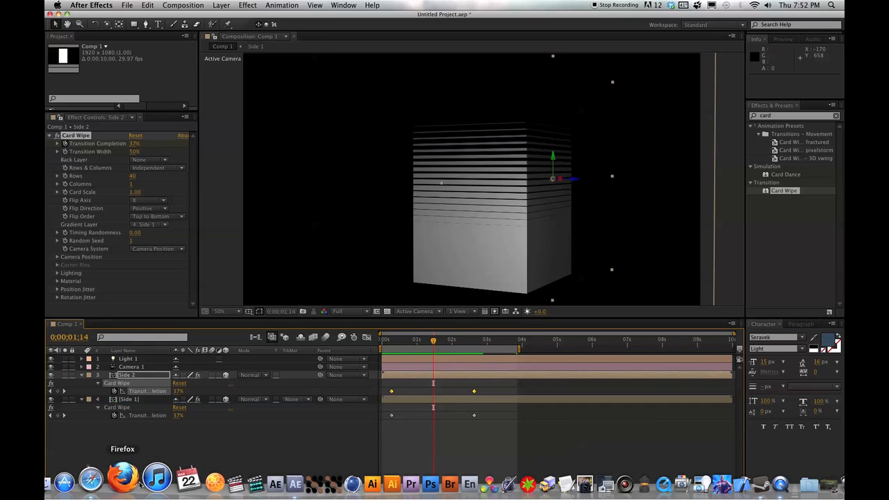
{"action": "left_click", "coordinate": [90, 480]}
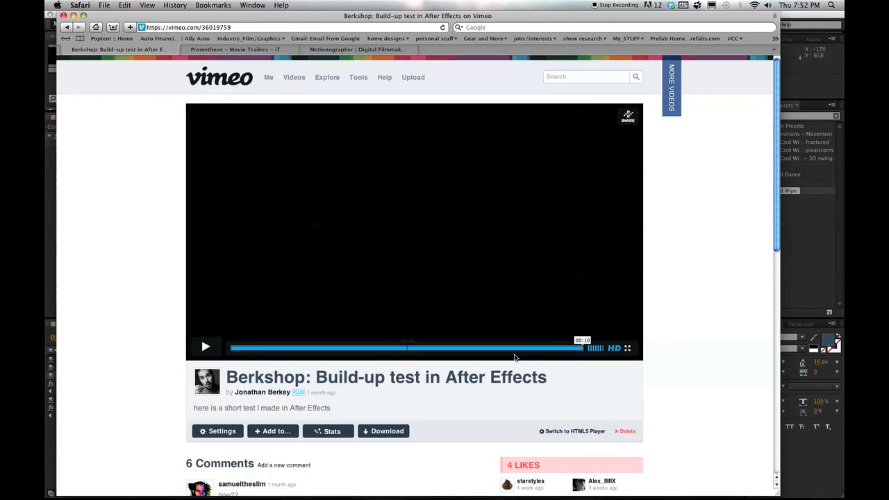
{"action": "left_click_drag", "start_coordinate": [579, 343], "coordinate": [260, 340]}
{"action": "left_click", "coordinate": [203, 346]}
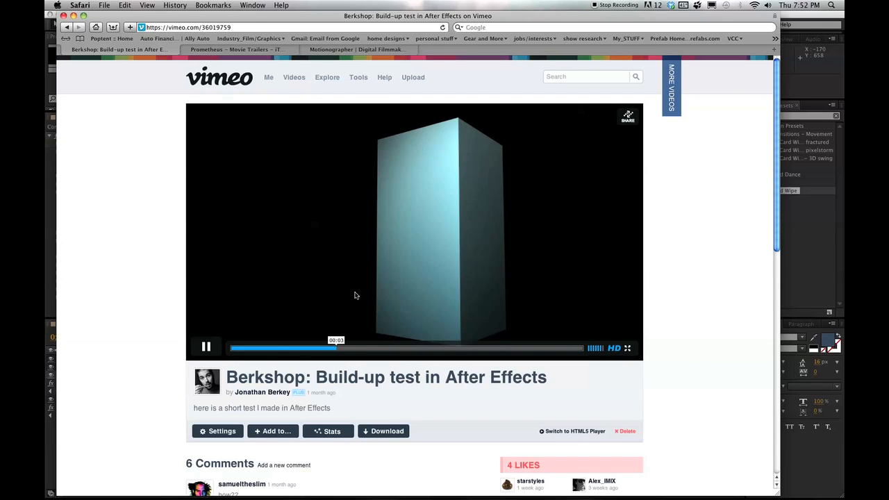
{"action": "left_click", "coordinate": [290, 349]}
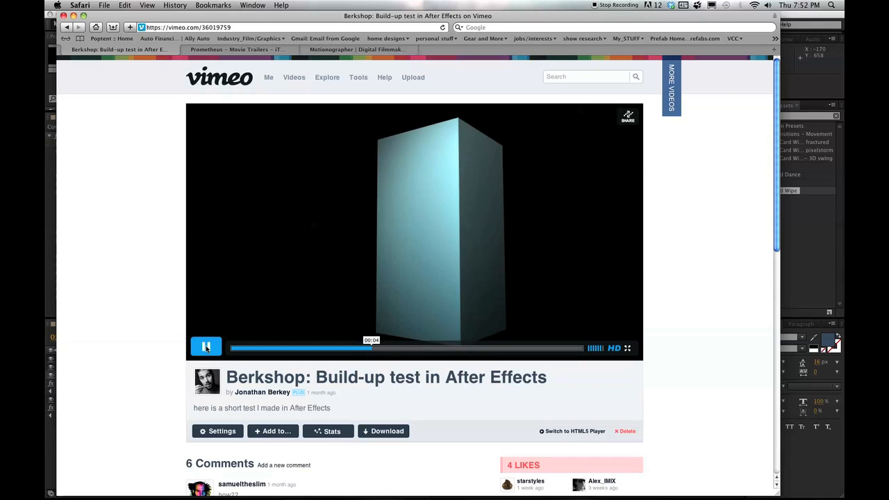
{"action": "left_click", "coordinate": [50, 198]}
Step: Move the current time to 0;00;01;06 and duplicate the Side 1 layer
{"action": "mouse_move", "coordinate": [433, 340]}
{"action": "left_mouse_down"}
{"action": "mouse_move", "coordinate": [392, 340]}
{"action": "mouse_move", "coordinate": [486, 341]}
{"action": "mouse_move", "coordinate": [408, 338]}
{"action": "mouse_move", "coordinate": [424, 339]}
{"action": "left_mouse_up"}
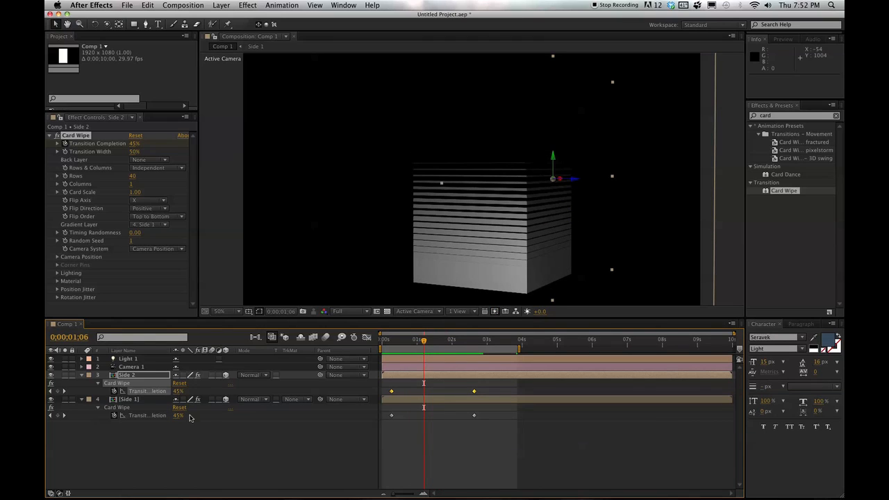
{"action": "left_click", "coordinate": [226, 445]}
{"action": "left_click", "coordinate": [128, 400]}
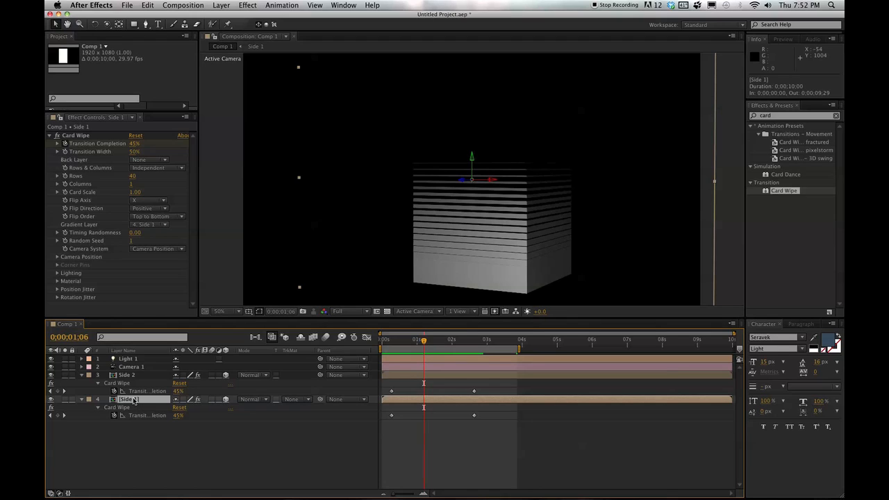
{"action": "key", "text": "super+d"}
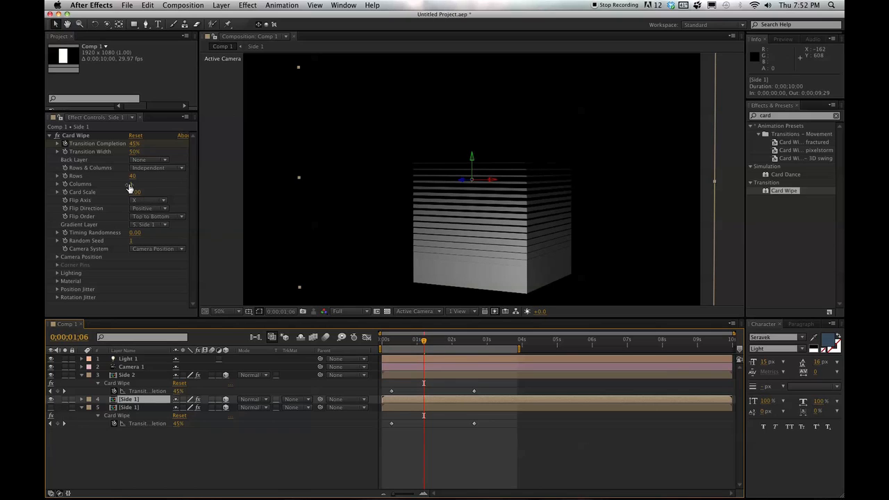
Step: Set the upper Side 1 copy's Card Wipe to 50 columns and a Card Scale of 0.86, and scrub through the transition
{"action": "left_click_drag", "start_coordinate": [131, 186], "coordinate": [136, 184]}
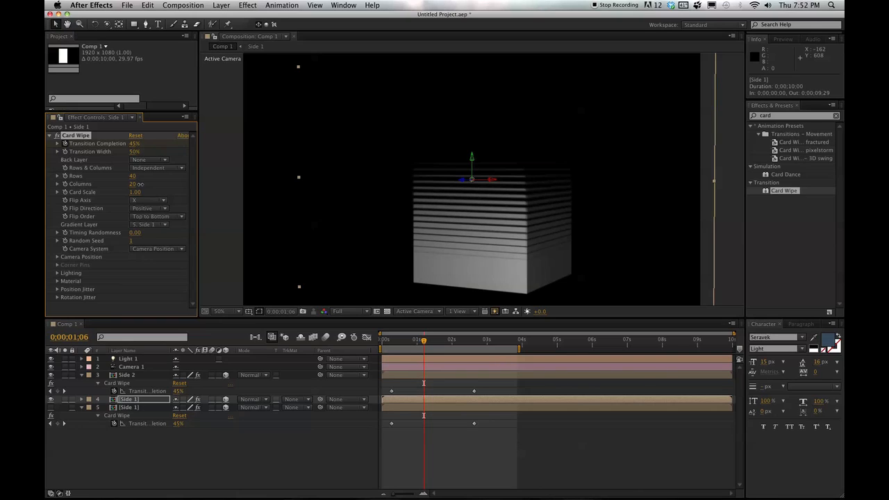
{"action": "left_click_drag", "start_coordinate": [134, 192], "coordinate": [136, 192]}
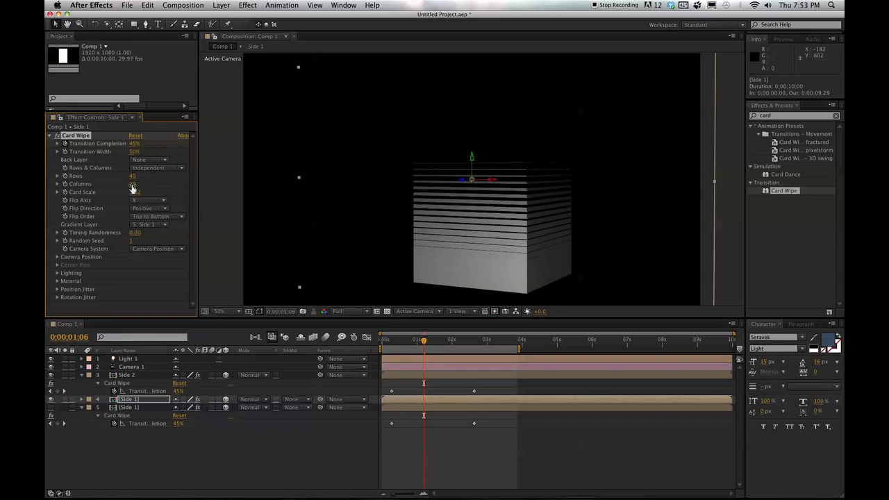
{"action": "left_click_drag", "start_coordinate": [250, 195], "coordinate": [237, 191]}
{"action": "mouse_move", "coordinate": [134, 192]}
{"action": "left_mouse_down"}
{"action": "mouse_move", "coordinate": [143, 193]}
{"action": "mouse_move", "coordinate": [127, 192]}
{"action": "left_mouse_up"}
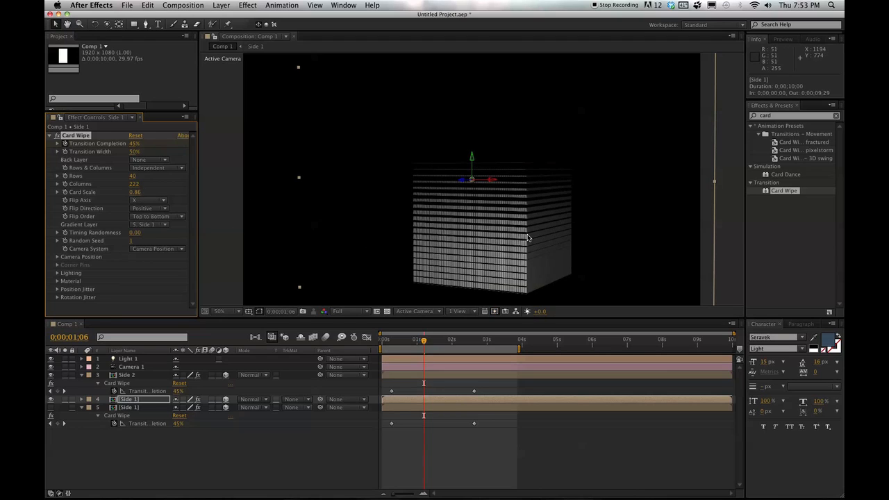
{"action": "left_click", "coordinate": [134, 186]}
{"action": "type", "text": "50"}
{"action": "key", "text": "Return"}
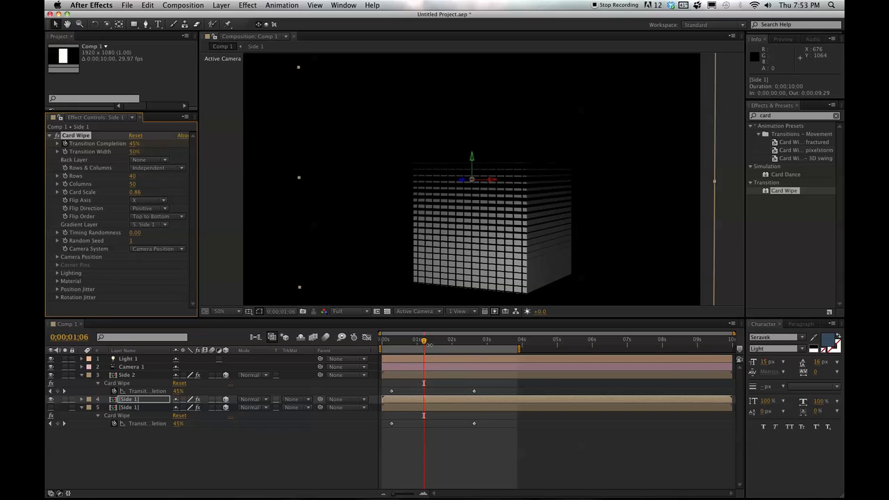
{"action": "left_click_drag", "start_coordinate": [423, 343], "coordinate": [479, 339]}
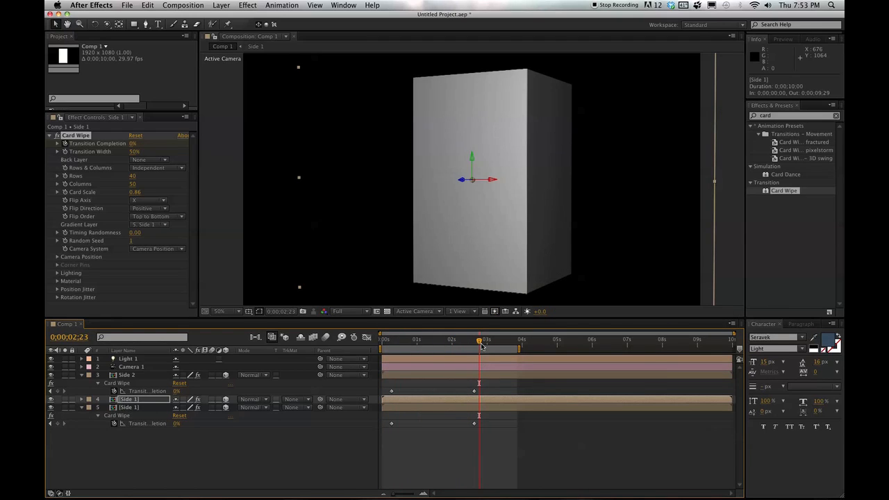
{"action": "left_click_drag", "start_coordinate": [478, 343], "coordinate": [413, 340]}
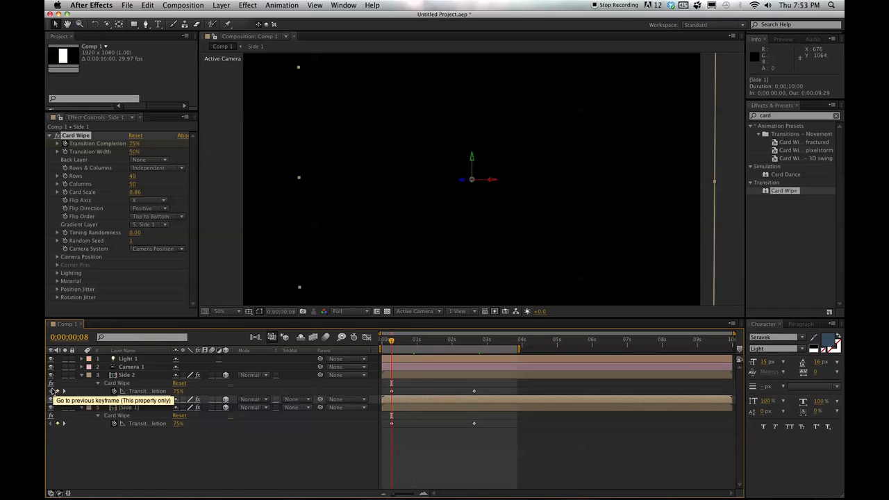
Step: Shift the lower Side 1 layer's Transition Completion keyframes so the first falls at 0;00;00;28, and RAM preview the staggered build-up
{"action": "key", "text": "shift+Page_Down"}
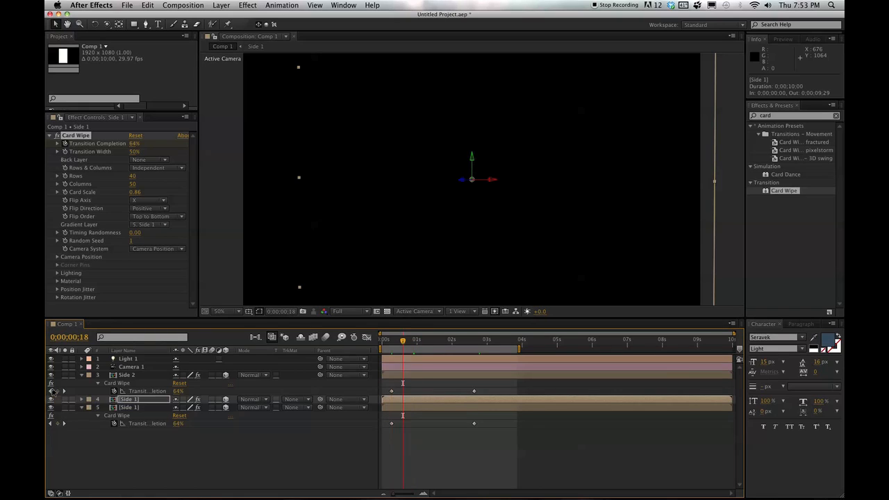
{"action": "left_click_drag", "start_coordinate": [500, 385], "coordinate": [390, 435]}
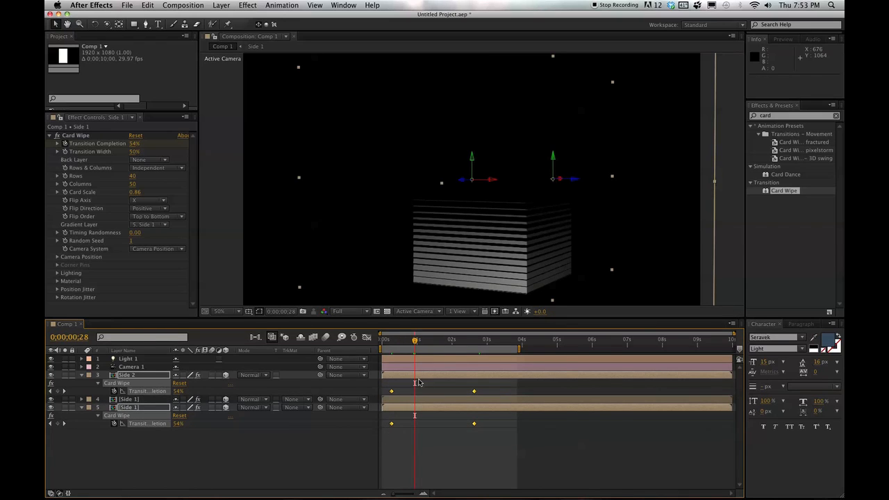
{"action": "left_click", "coordinate": [395, 446]}
{"action": "left_click_drag", "start_coordinate": [388, 419], "coordinate": [498, 424]}
{"action": "left_click", "coordinate": [412, 414]}
{"action": "left_click_drag", "start_coordinate": [417, 341], "coordinate": [478, 347]}
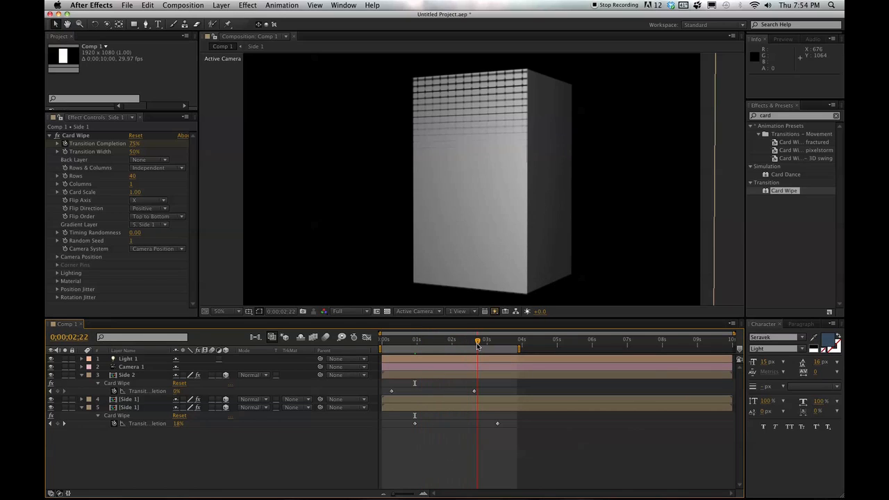
{"action": "key", "text": "KP_0"}
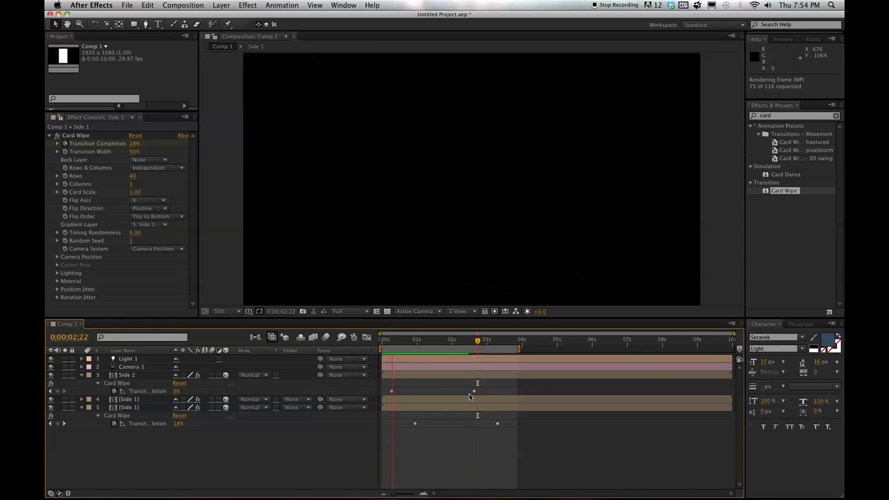
Step: Move the lower Side 1 layer's Transition Completion keyframes earlier so the first falls at 0;00;00;15, and scrub through the build-up to 0;00;01;26
{"action": "key", "text": "space"}
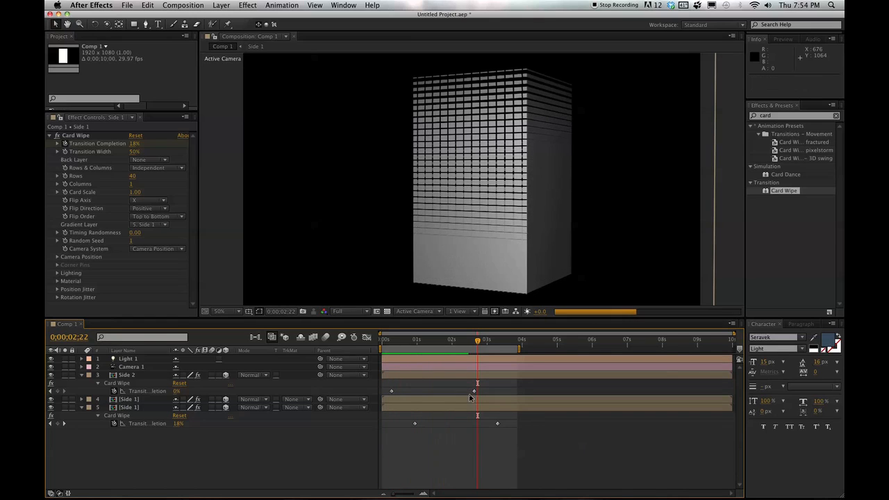
{"action": "left_click_drag", "start_coordinate": [492, 423], "coordinate": [399, 425]}
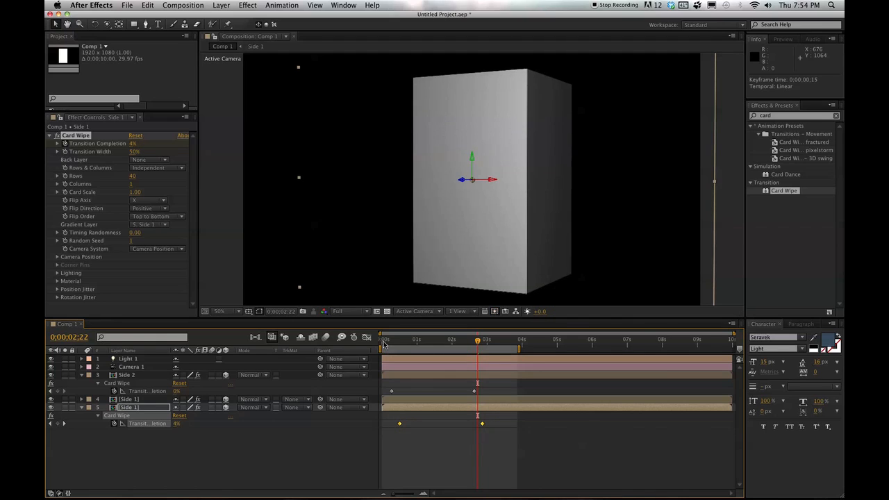
{"action": "left_click", "coordinate": [389, 341]}
{"action": "left_click_drag", "start_coordinate": [402, 345], "coordinate": [438, 354]}
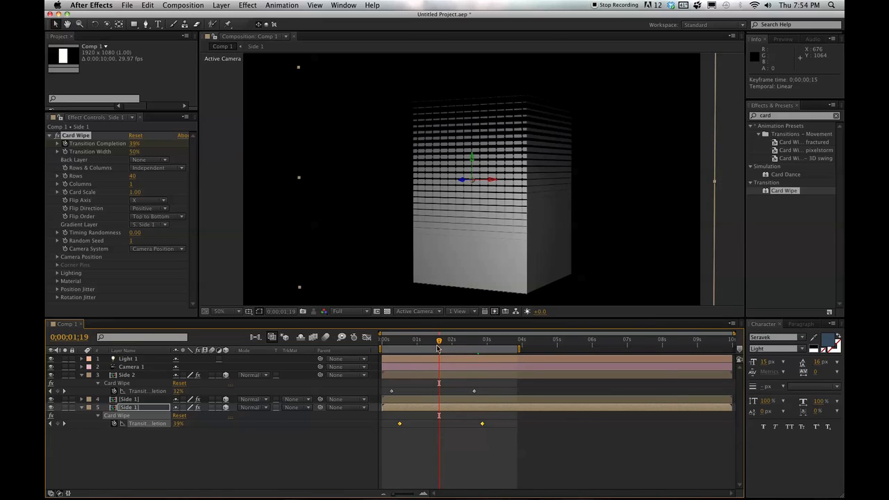
{"action": "left_click_drag", "start_coordinate": [439, 341], "coordinate": [412, 342]}
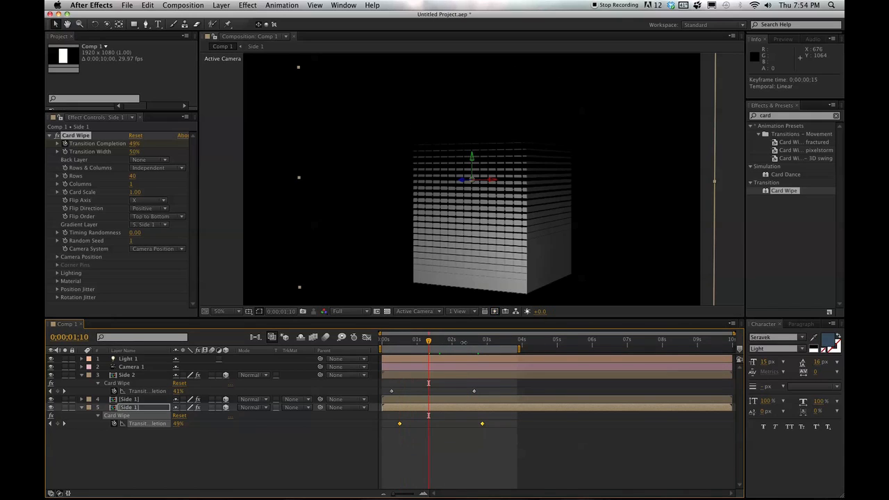
{"action": "mouse_move", "coordinate": [428, 340]}
{"action": "left_mouse_down"}
{"action": "mouse_move", "coordinate": [416, 340]}
{"action": "mouse_move", "coordinate": [440, 341]}
{"action": "left_mouse_up"}
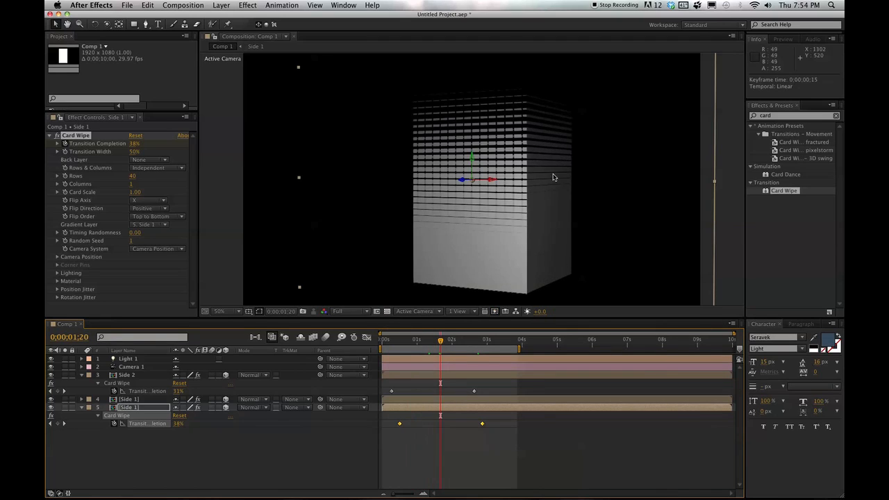
{"action": "mouse_move", "coordinate": [439, 343]}
{"action": "left_mouse_down"}
{"action": "mouse_move", "coordinate": [397, 343]}
{"action": "mouse_move", "coordinate": [481, 341]}
{"action": "mouse_move", "coordinate": [410, 339]}
{"action": "mouse_move", "coordinate": [445, 338]}
{"action": "left_mouse_up"}
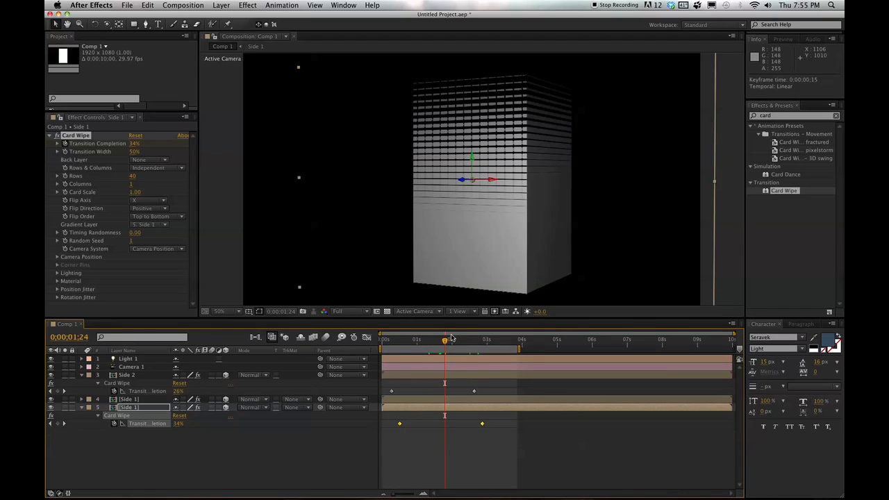
{"action": "mouse_move", "coordinate": [444, 340]}
{"action": "left_mouse_down"}
{"action": "mouse_move", "coordinate": [486, 340]}
{"action": "mouse_move", "coordinate": [448, 340]}
{"action": "left_mouse_up"}
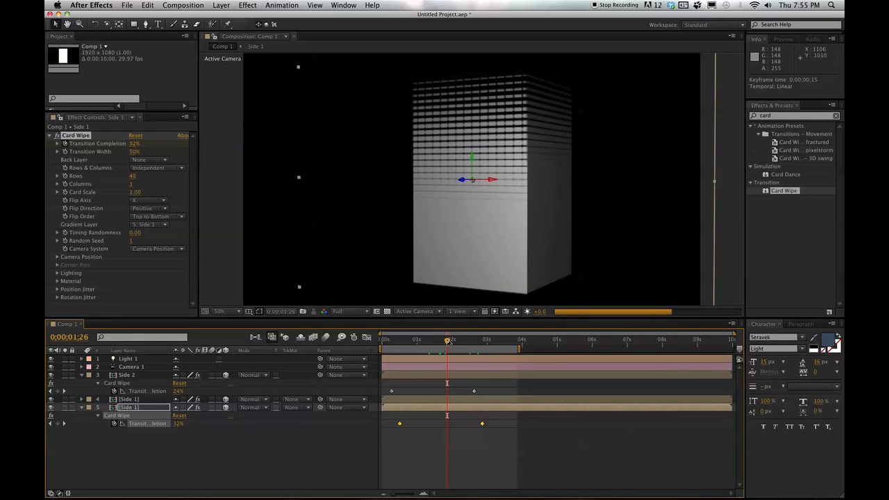